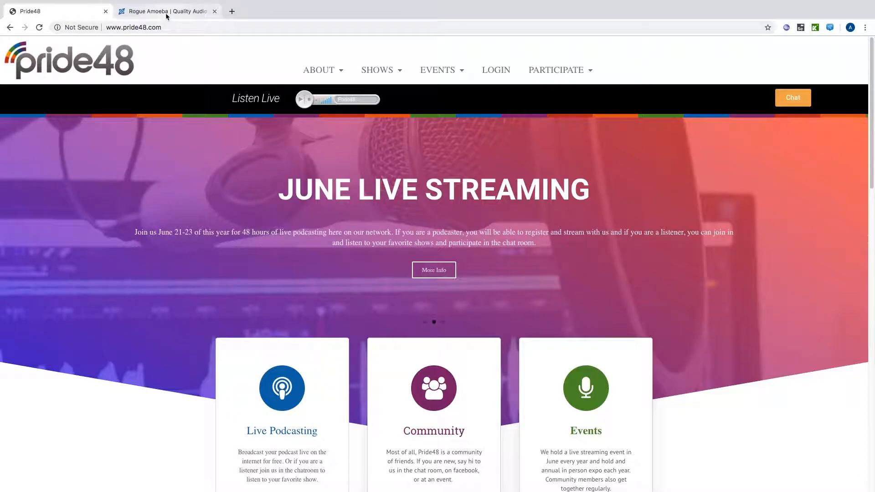
- Switch to the Rogue Amoeba website and open its store
left_click(165, 12)
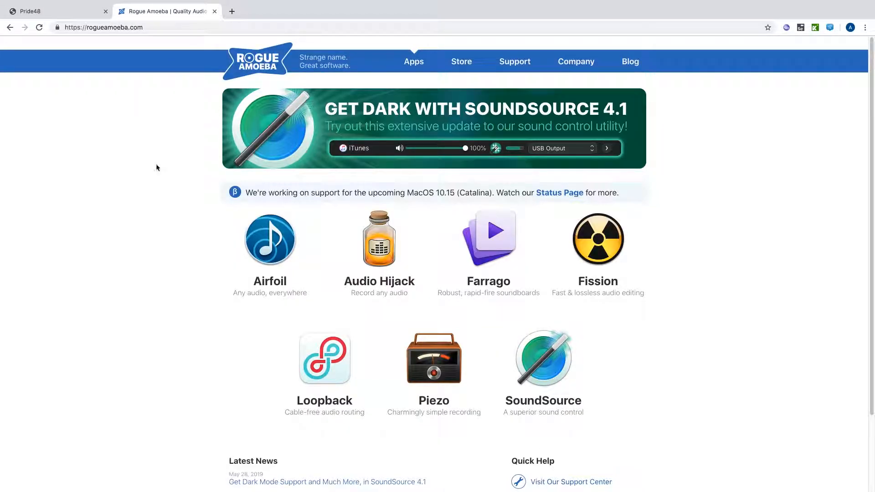
mouse_move(379, 255)
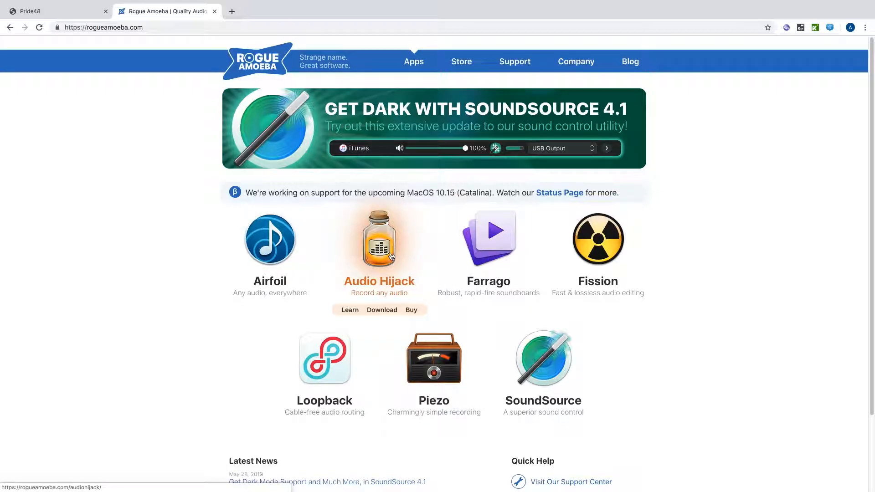
mouse_move(335, 359)
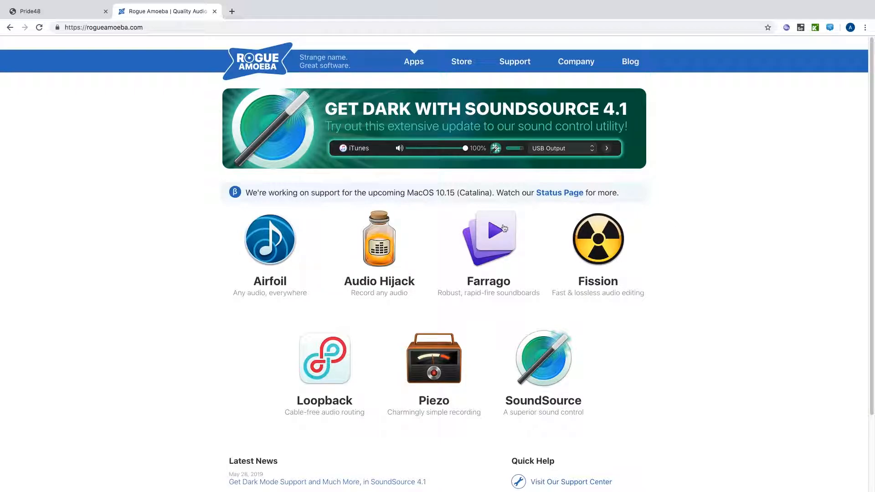
mouse_move(357, 246)
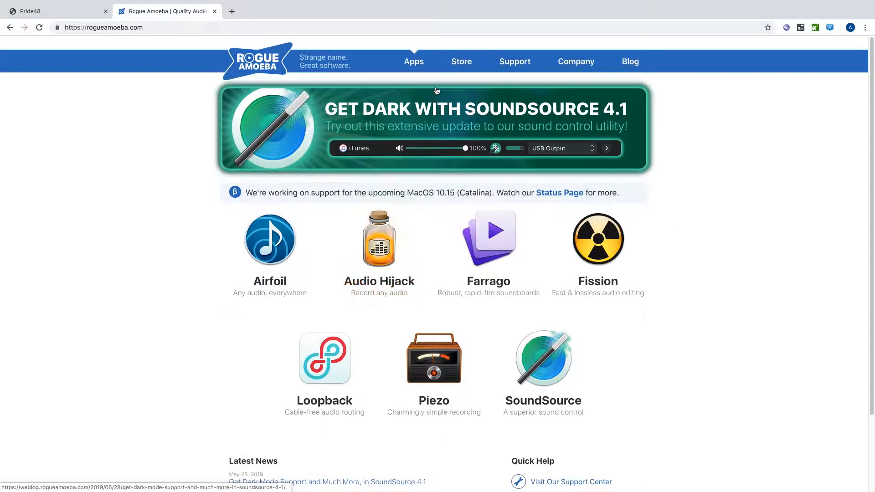
left_click(465, 68)
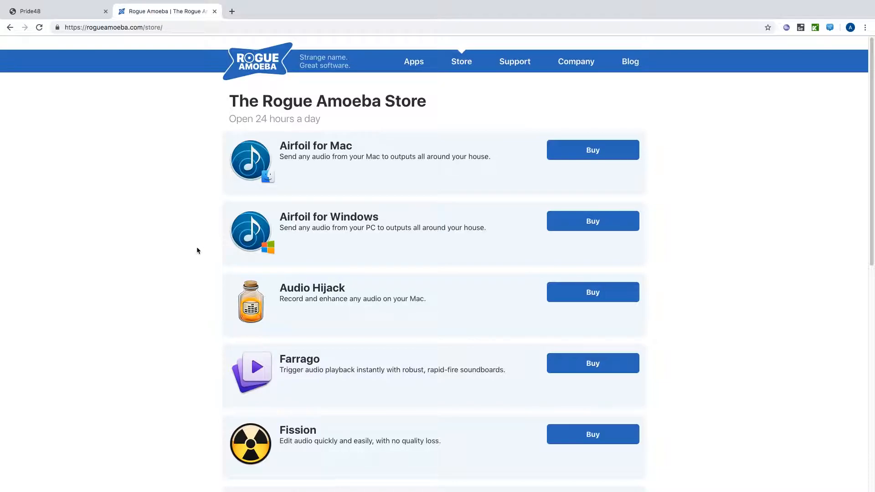
- Look through the store's list of audio apps, including Loopback, Audio Hijack and The Ultimate Podcast Bundle
scroll(196, 250, "down", 10)
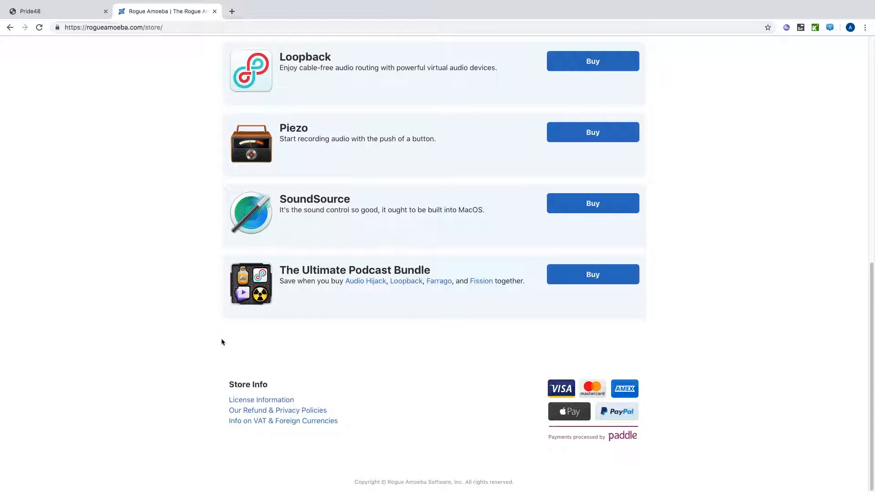
scroll(222, 342, "up", 4)
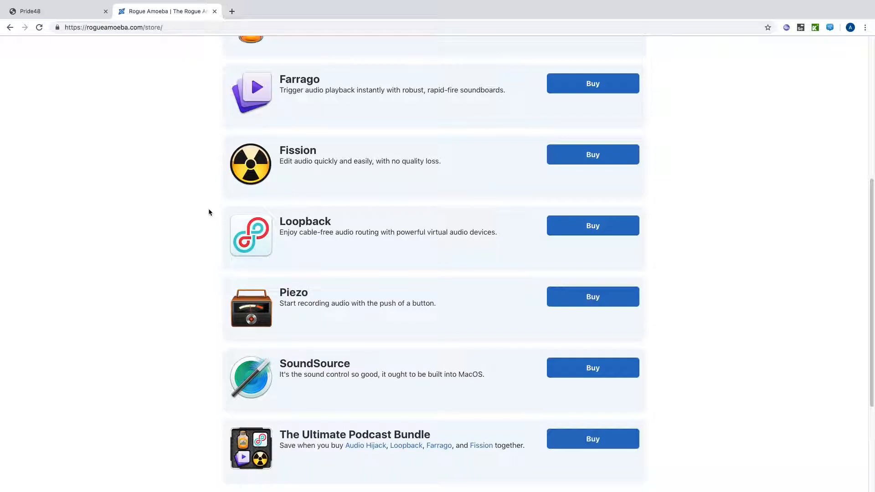
scroll(208, 213, "down", 3)
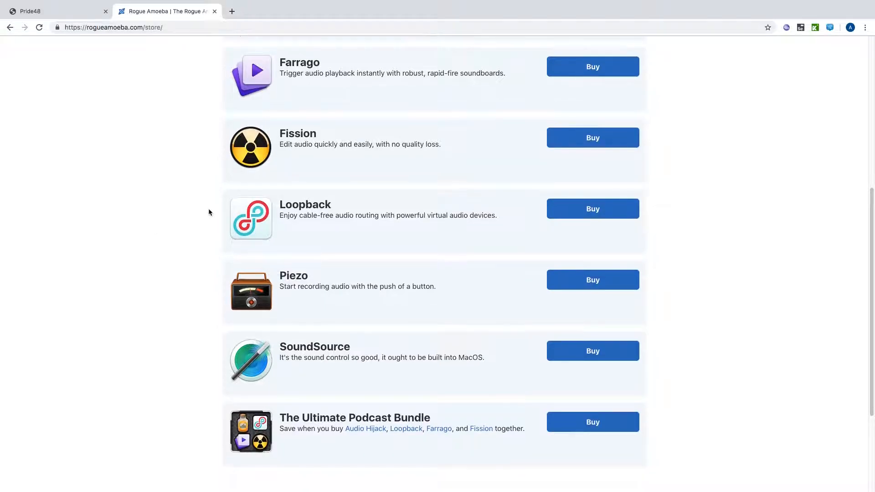
scroll(209, 212, "up", 5)
scroll(209, 213, "down", 5)
scroll(208, 213, "up", 8)
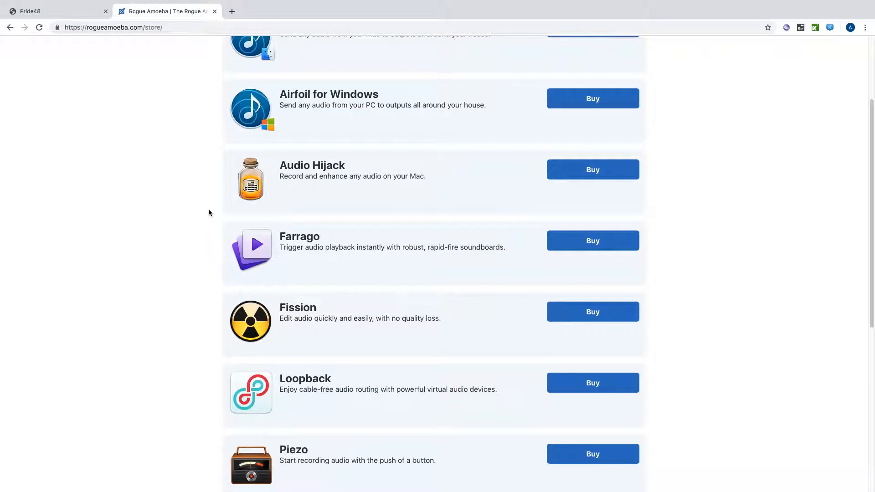
scroll(324, 202, "down", 2)
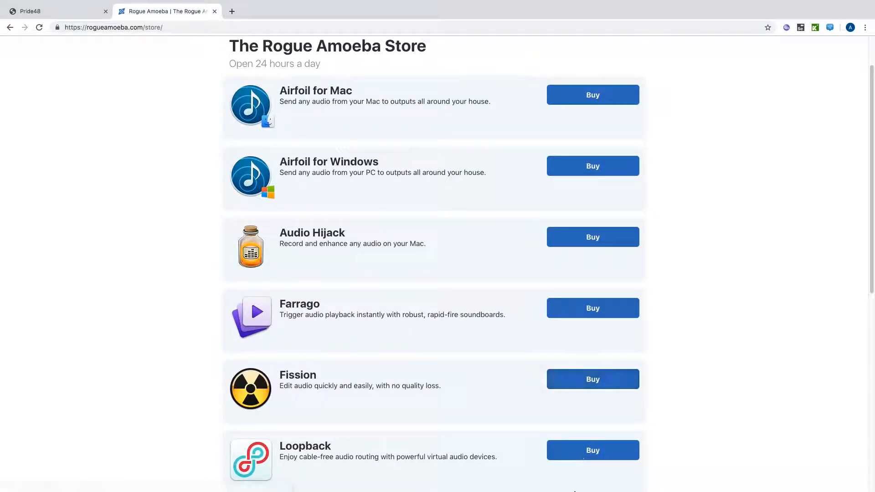
- View the purchase options for Loopback, return to the store and view those for Audio Hijack
left_click(588, 451)
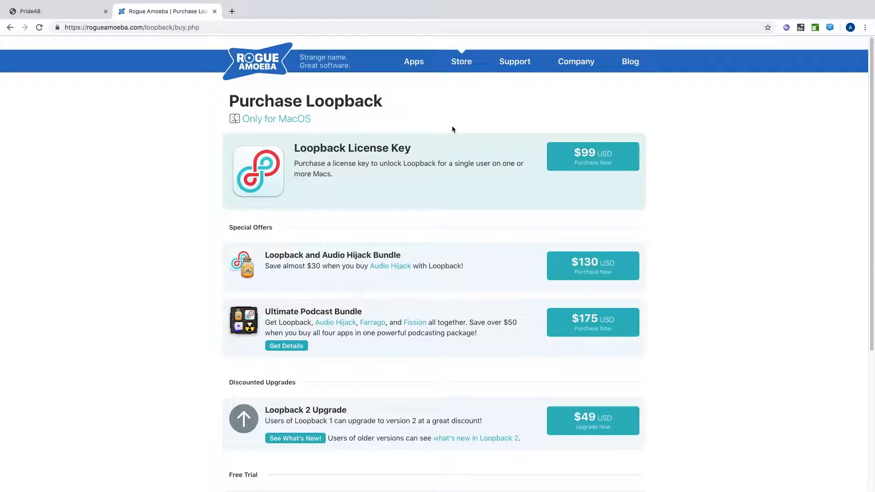
left_click(413, 61)
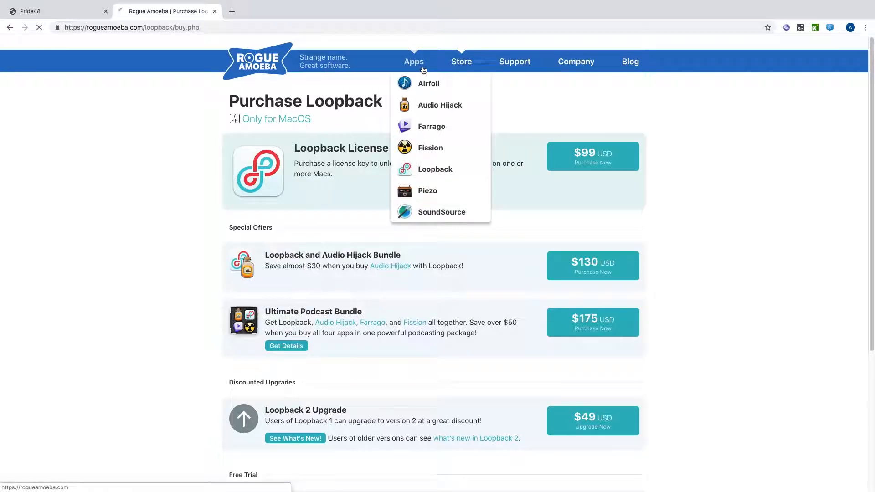
left_click(461, 64)
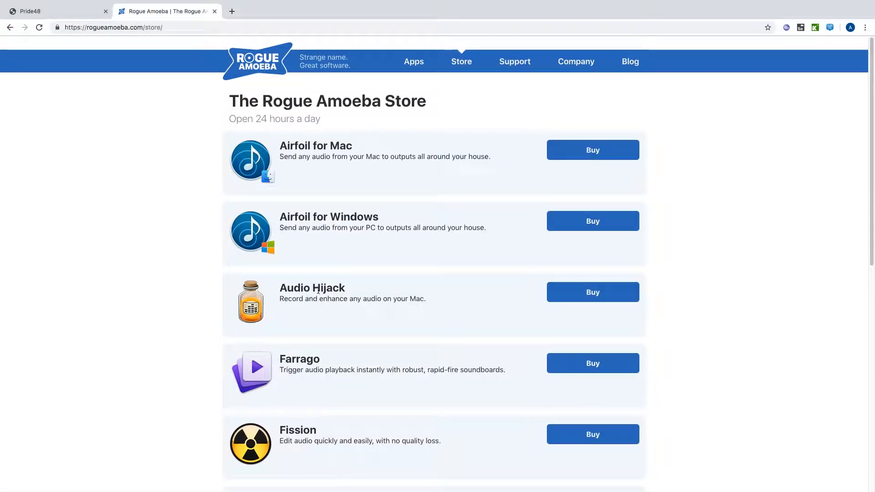
left_click(633, 290)
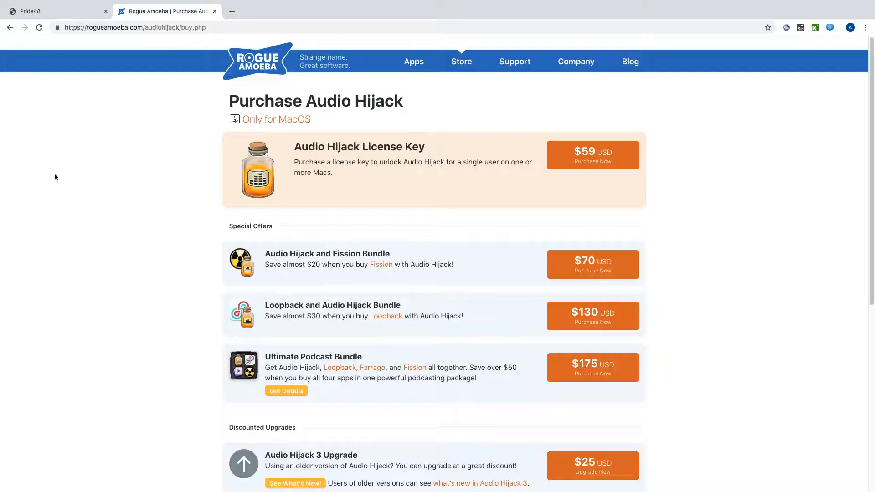
- Return to the Pride48 page, take the browser out of full screen and minimize its window
left_click(86, 17)
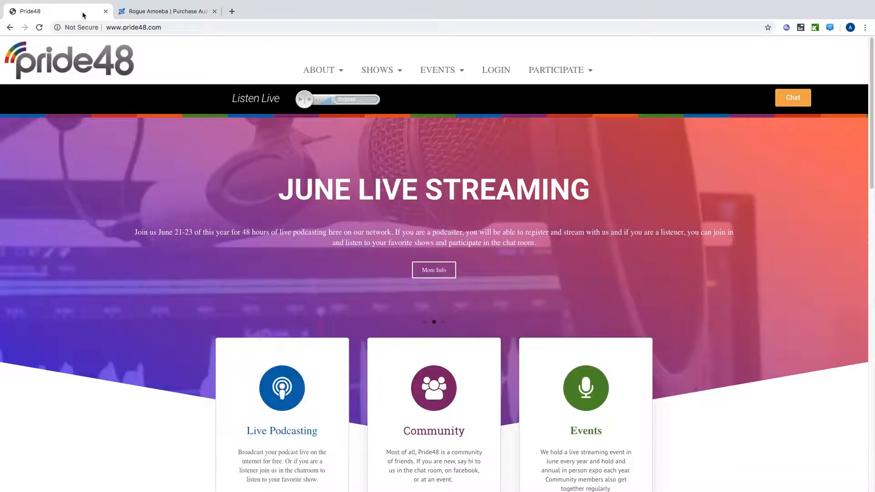
mouse_move(371, 474)
mouse_move(50, 1)
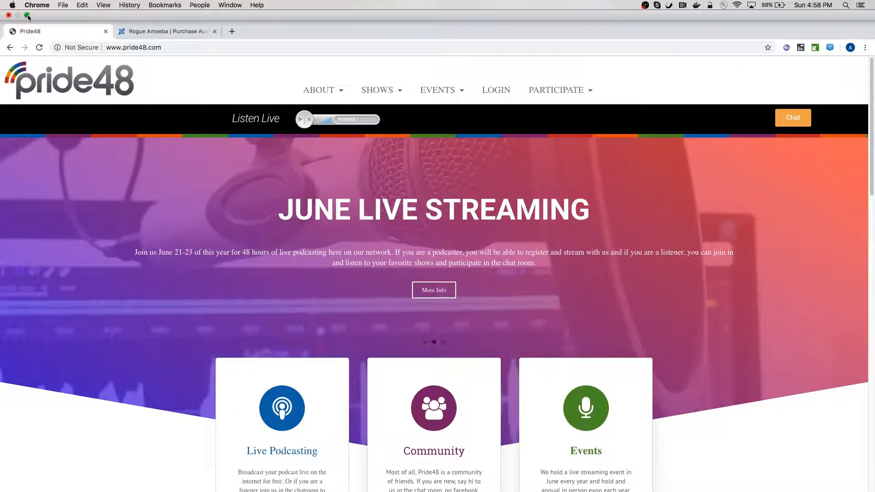
left_click(27, 16)
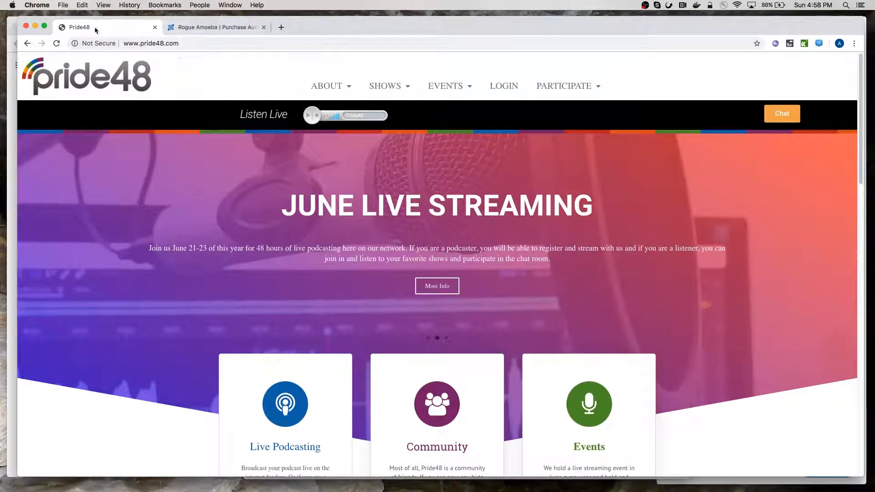
left_click(36, 26)
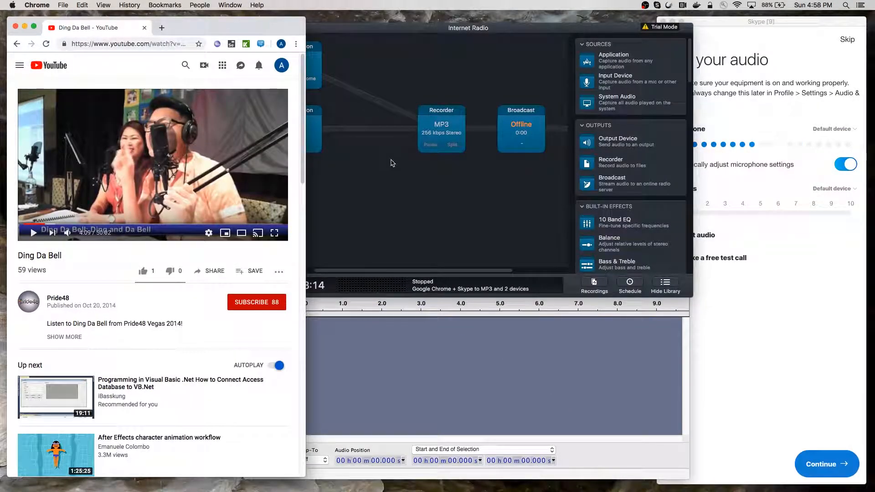
- Bring the Audio Hijack Internet Radio session forward, switch to Loopback and reposition its window
left_click(406, 30)
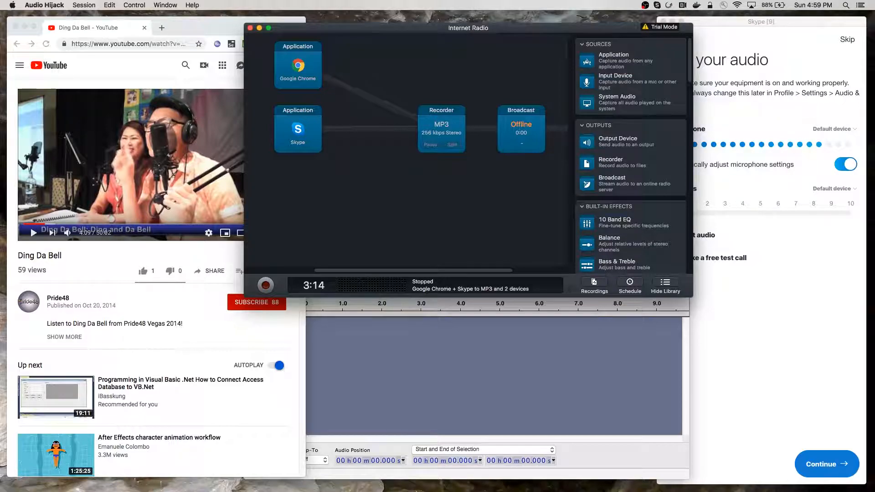
left_click(415, 474)
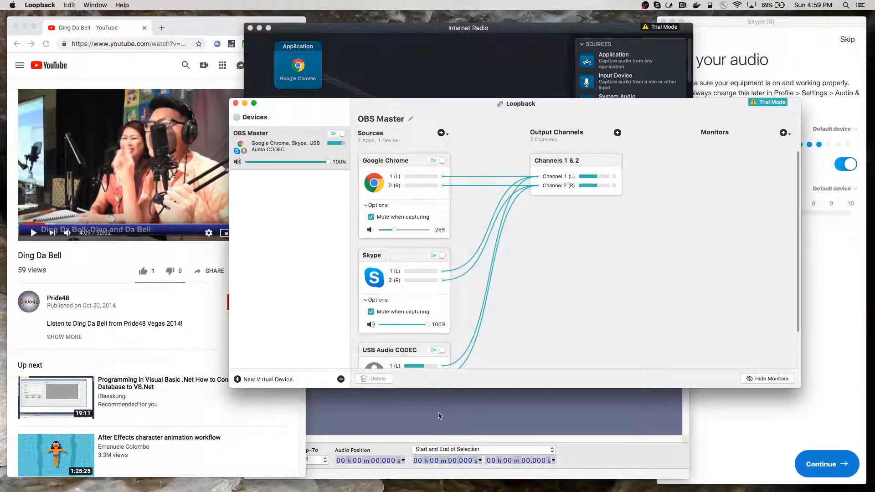
left_click_drag(517, 109, 486, 91)
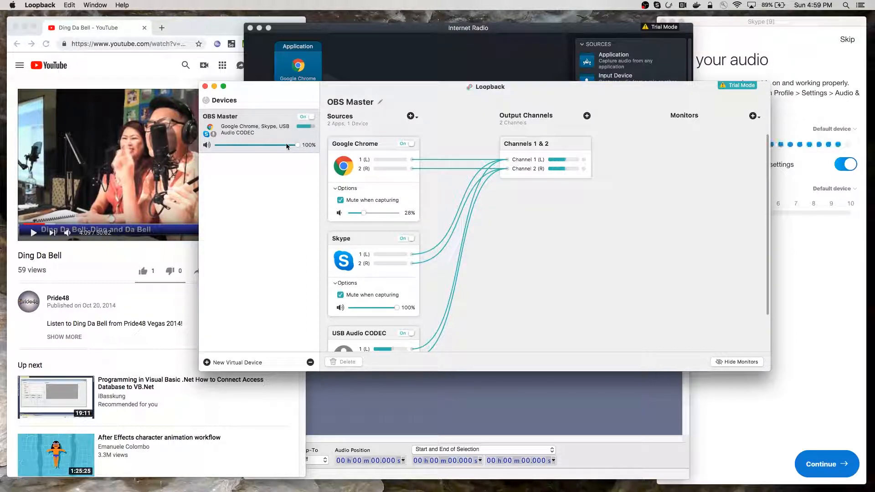
- Create a new virtual device and rename it Master Mix
left_click(207, 362)
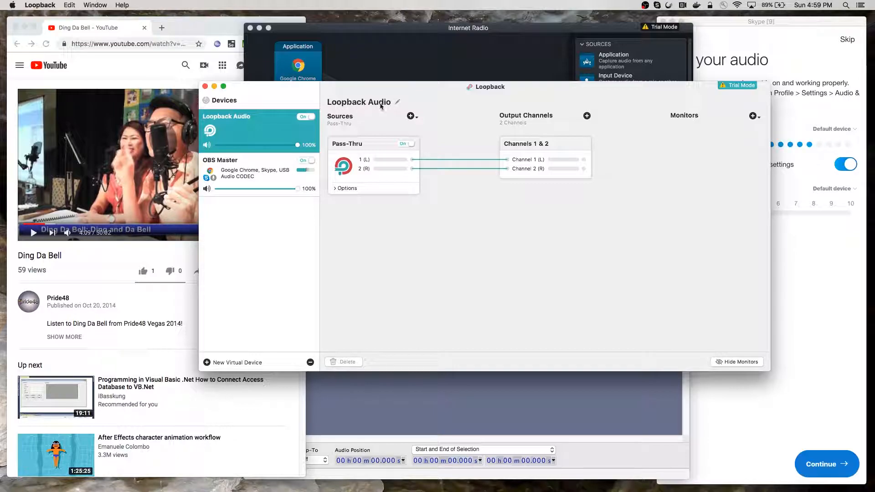
left_click(397, 102)
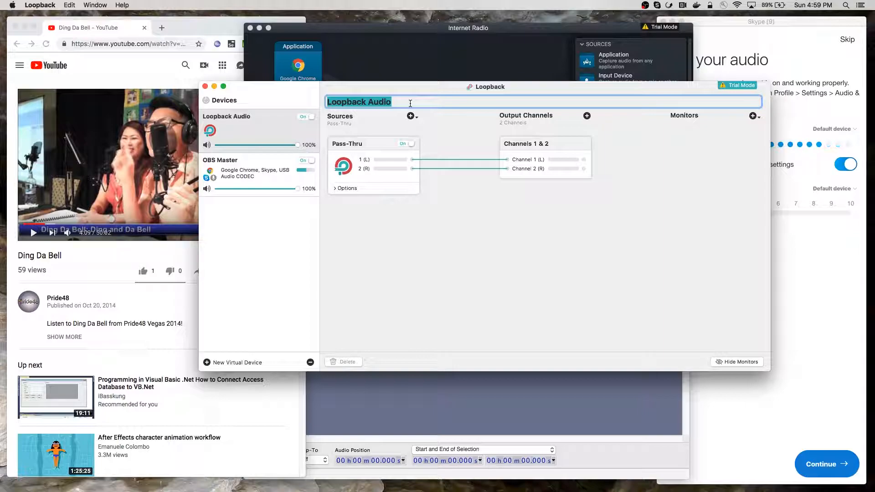
type("M")
type("r ")
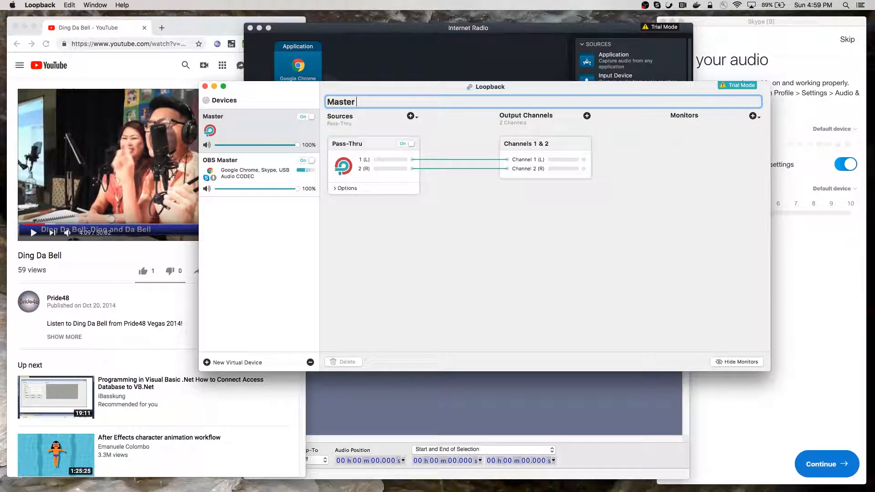
type("F")
key("BackSpace")
type("Mix")
key("Return")
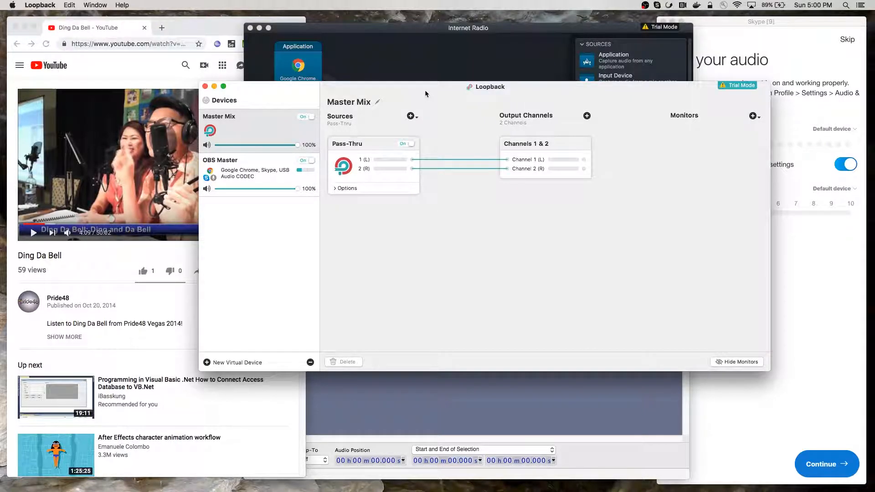
- Add Skype, Google Chrome and USB Audio CODEC as sources of the Master Mix device
left_click_drag(425, 90, 420, 65)
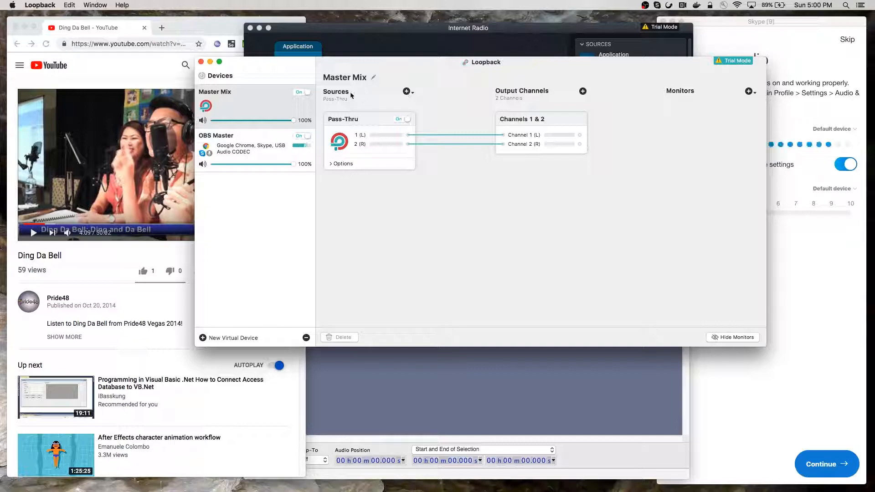
left_click(406, 92)
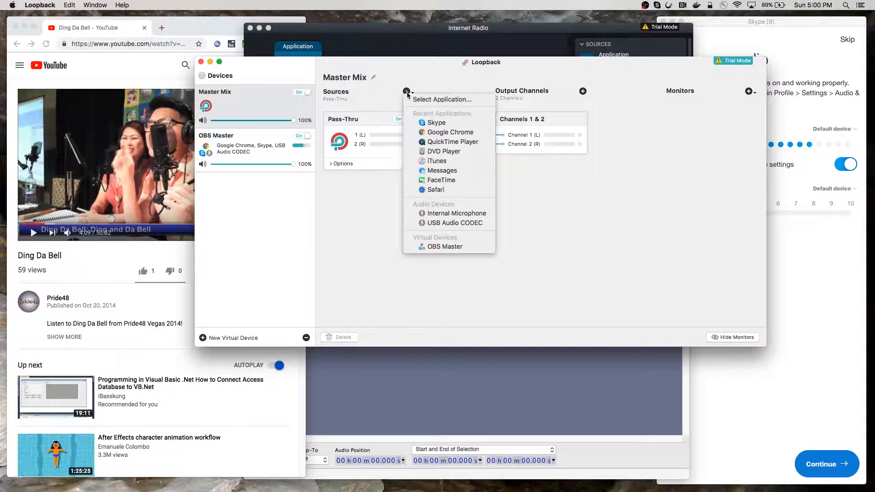
left_click(431, 123)
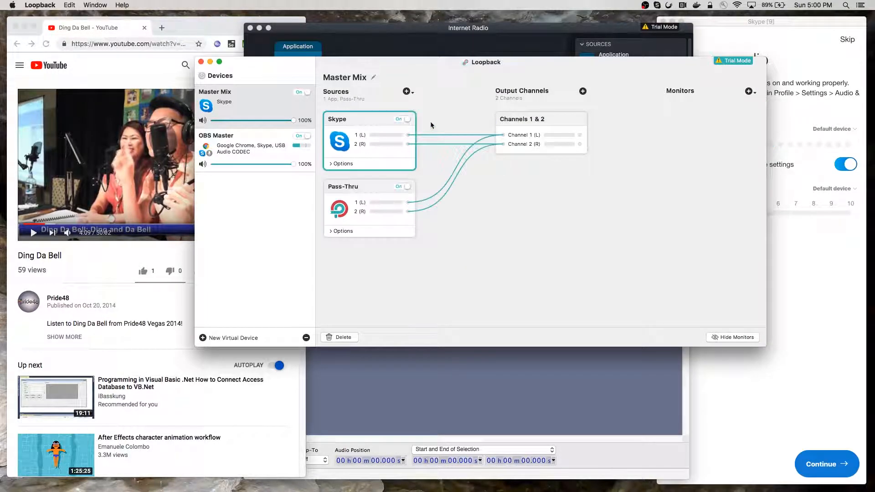
left_click(406, 92)
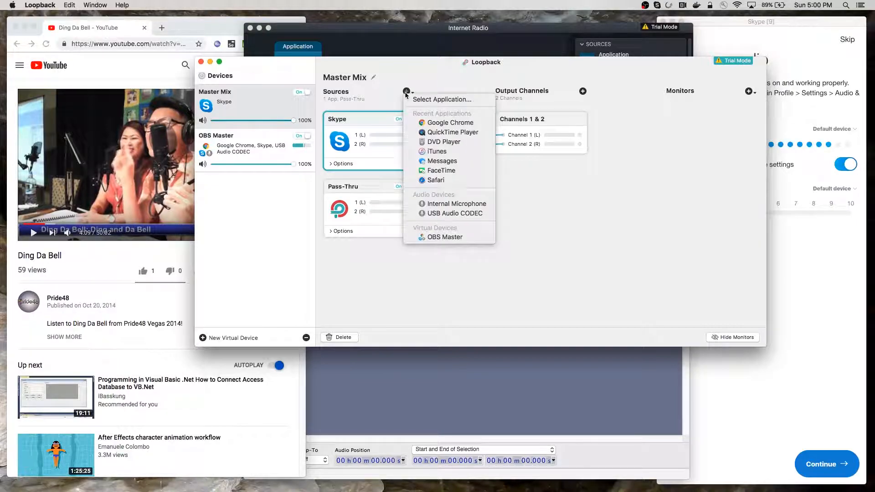
left_click(432, 122)
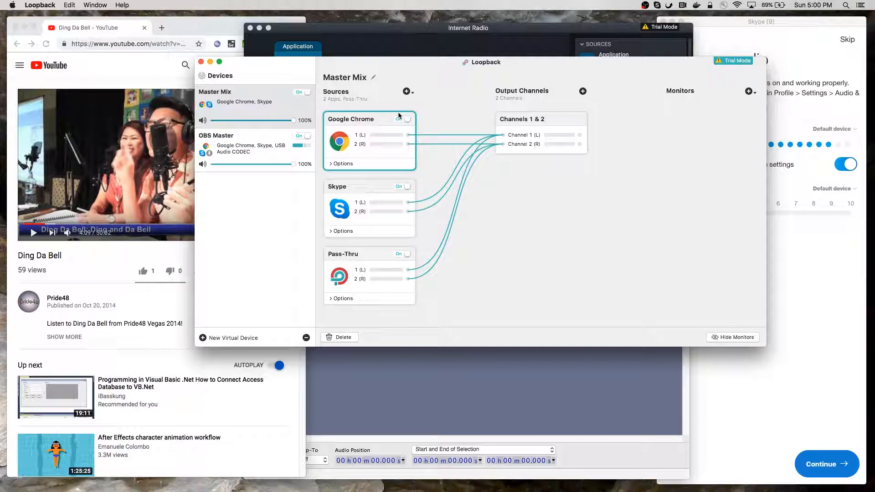
left_click(406, 91)
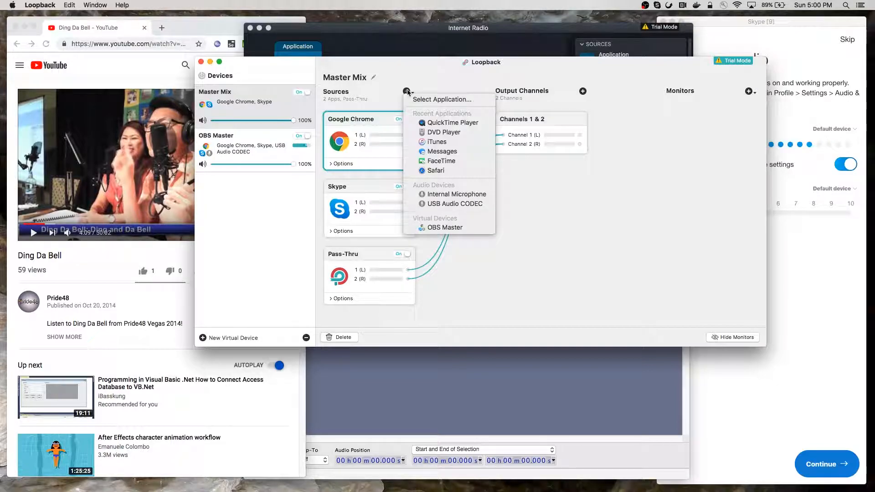
left_click(452, 205)
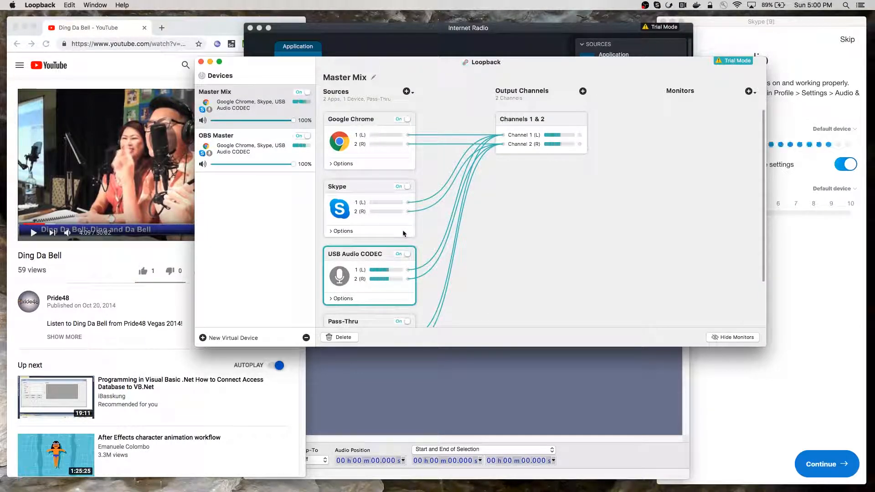
- Delete the Pass-Thru source from the Master Mix device
left_click(382, 320)
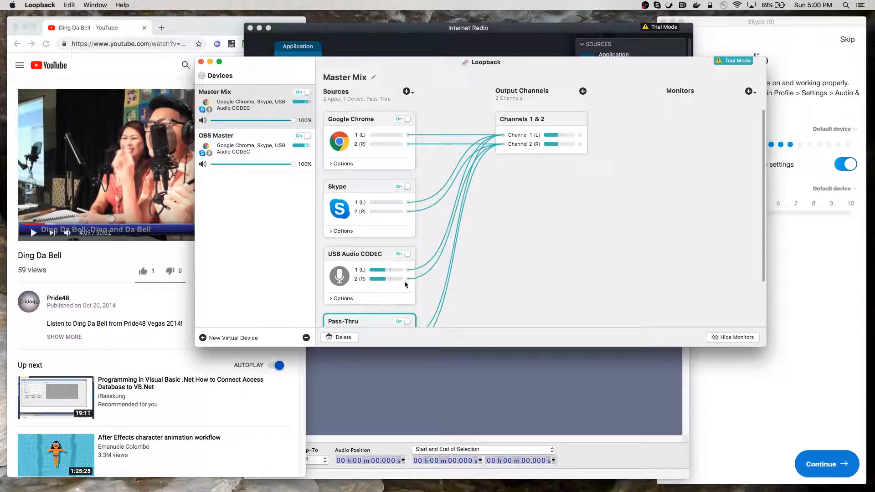
scroll(409, 279, "down", 3)
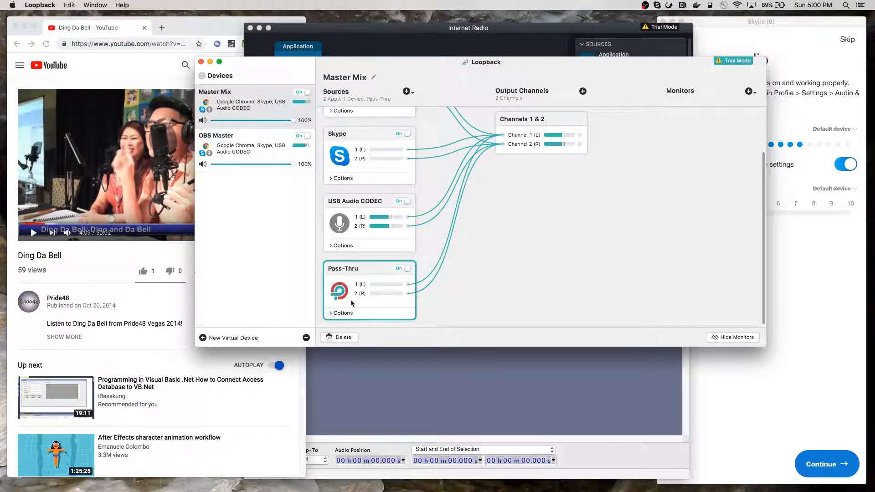
left_click(341, 336)
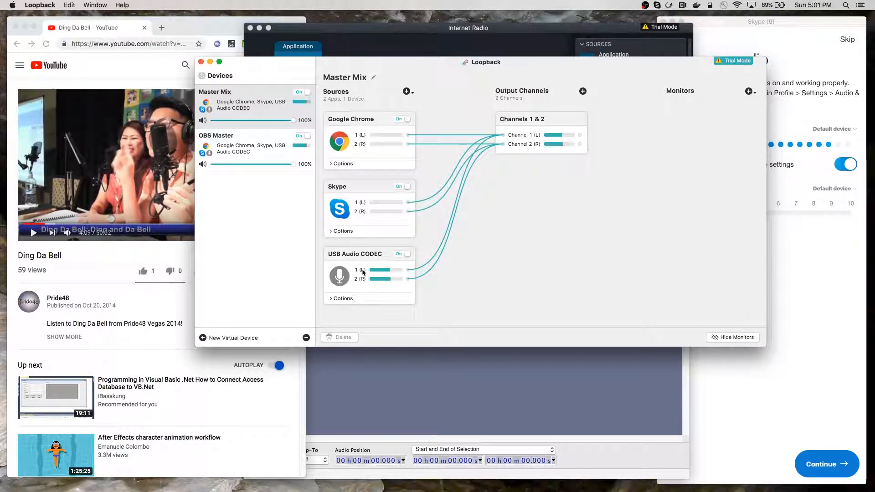
- Show the Google Chrome source's options in the Master Mix device, try its volume control, and mute and unmute the source
left_click(332, 164)
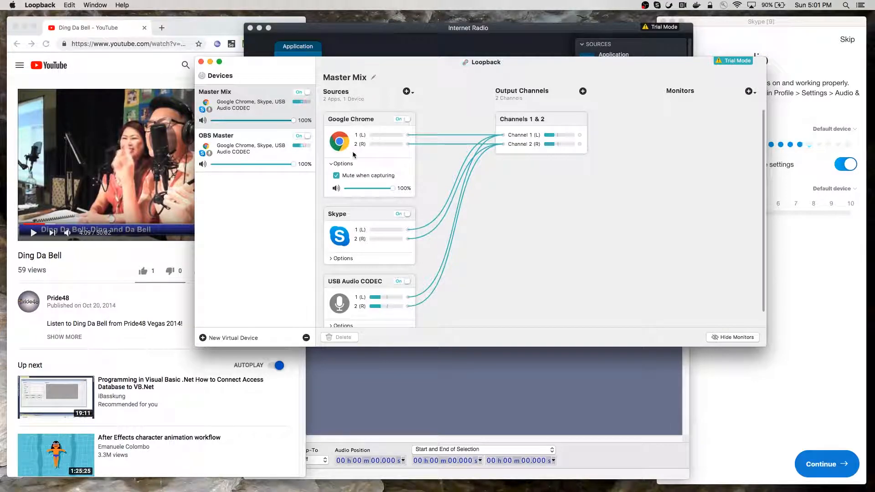
mouse_move(394, 190)
left_mouse_down()
mouse_move(369, 190)
mouse_move(388, 191)
left_mouse_up()
left_click(336, 189)
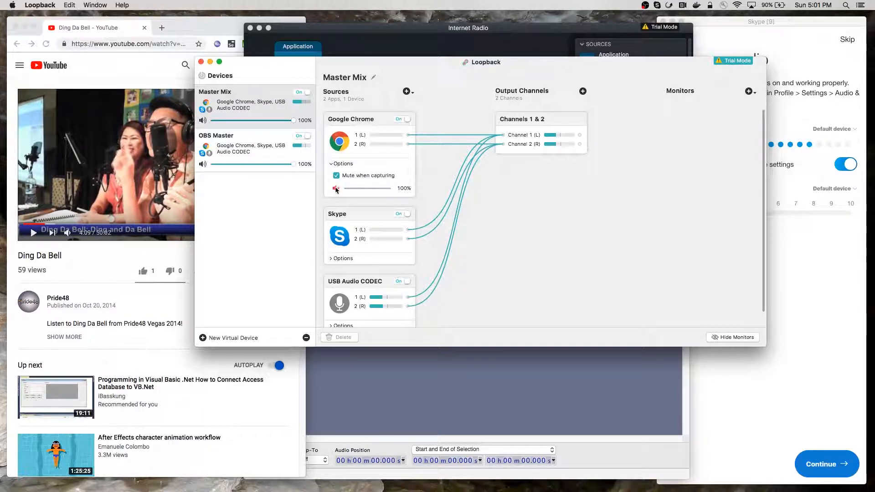
left_click(337, 190)
- Show the USB Audio CODEC source's options, mute the microphone source and unmute it again
left_click_drag(764, 241, 765, 268)
left_click(341, 313)
scroll(391, 308, "up", 2)
scroll(390, 307, "down", 3)
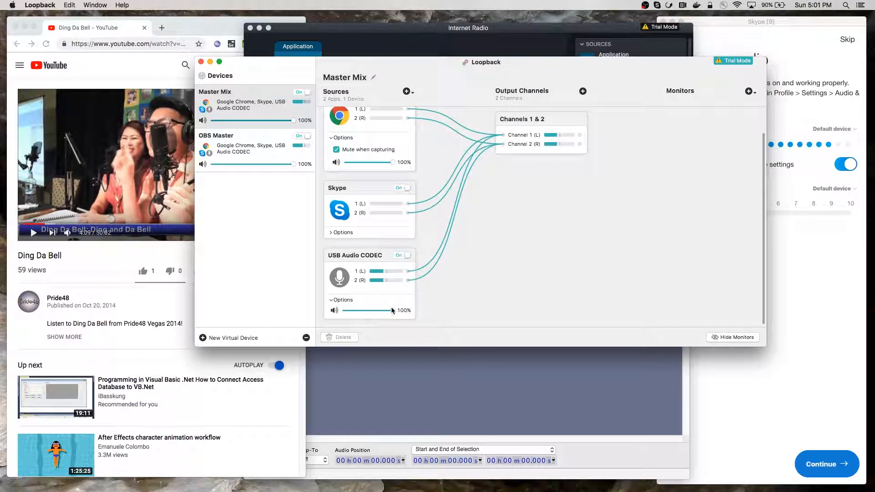
left_click(335, 312)
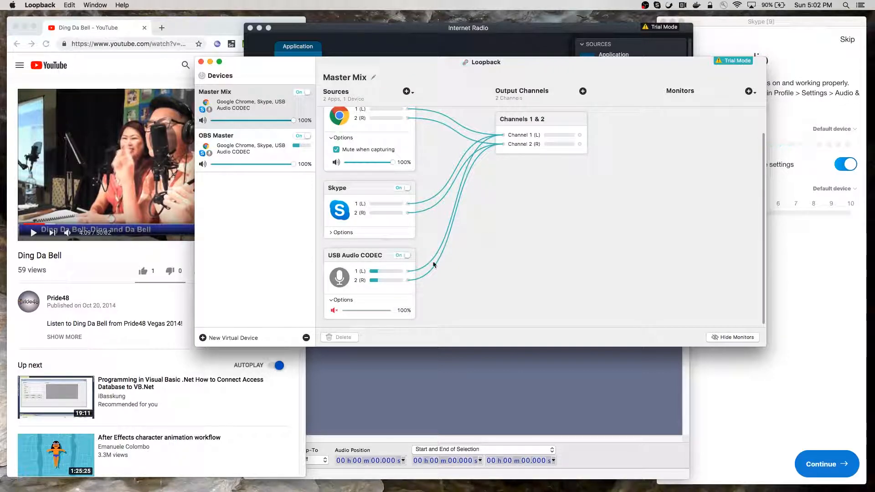
left_click(334, 311)
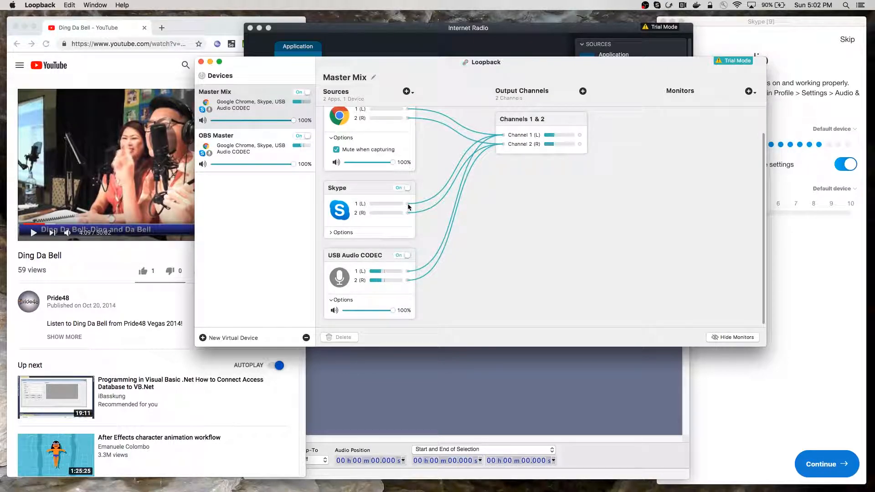
left_click(439, 196)
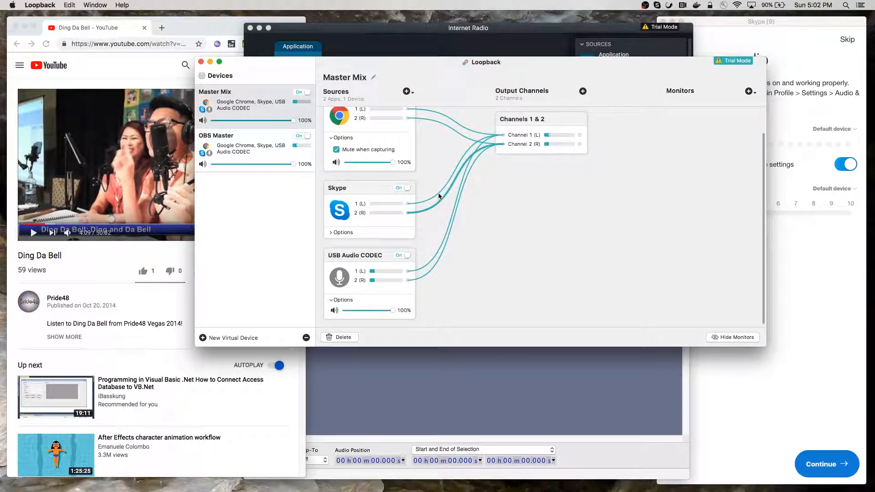
left_click(441, 201)
left_click(438, 191)
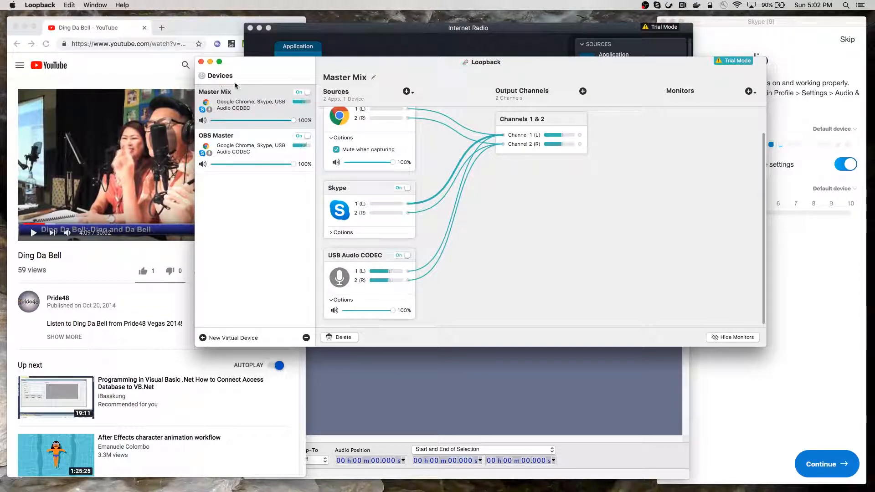
left_click(70, 5)
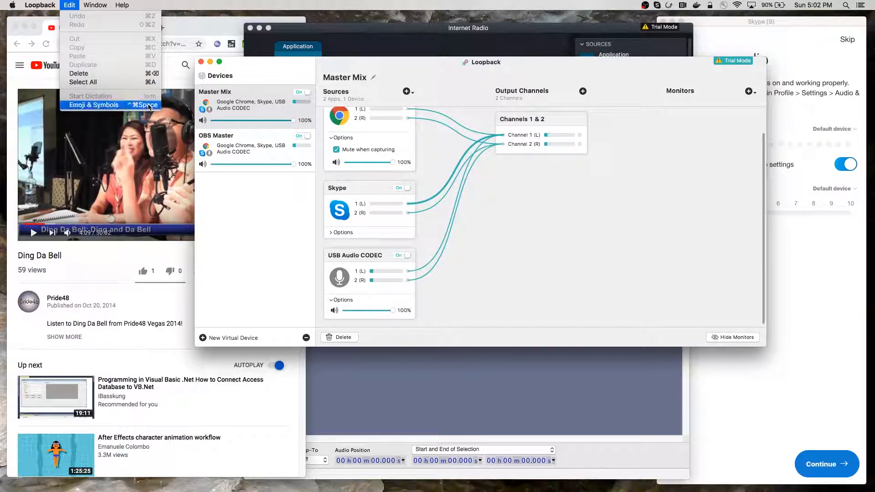
left_click(103, 73)
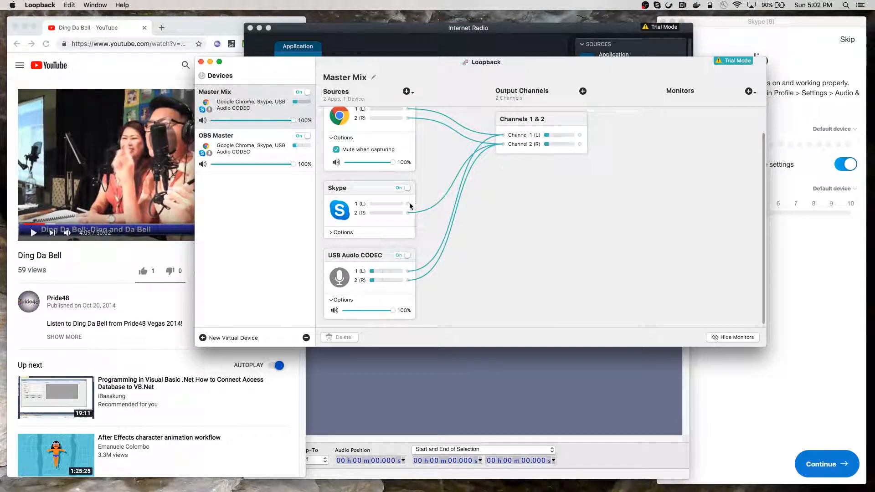
left_click_drag(409, 206, 418, 206)
left_click_drag(440, 176, 501, 136)
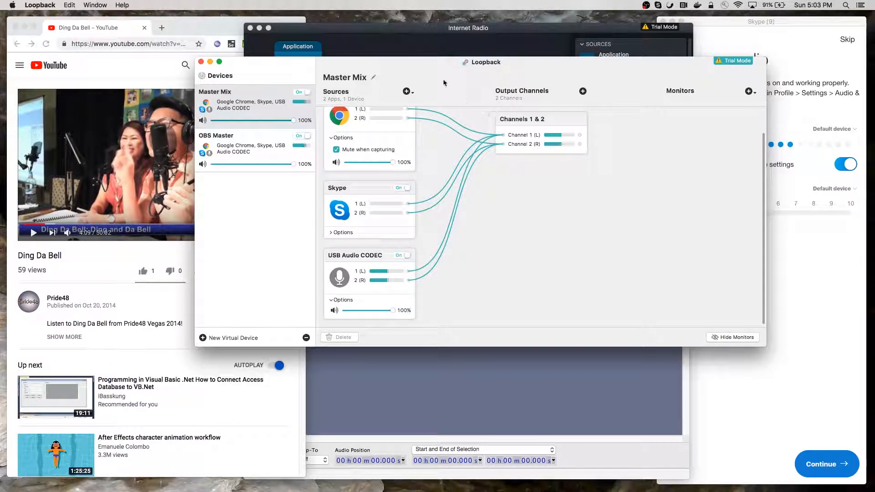
- Bring Loopback and Audacity to the front and arrange the Audacity window below the Master Mix sources, with both windows in view
left_click_drag(438, 72, 401, 46)
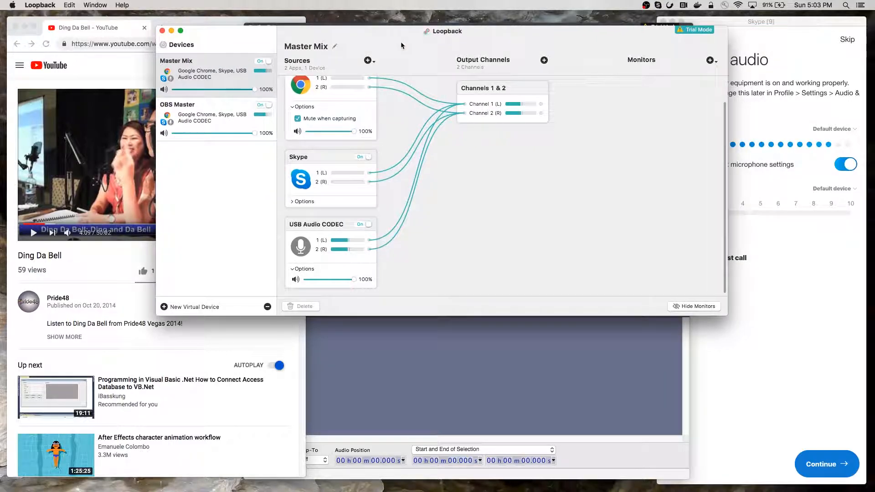
left_click(424, 398)
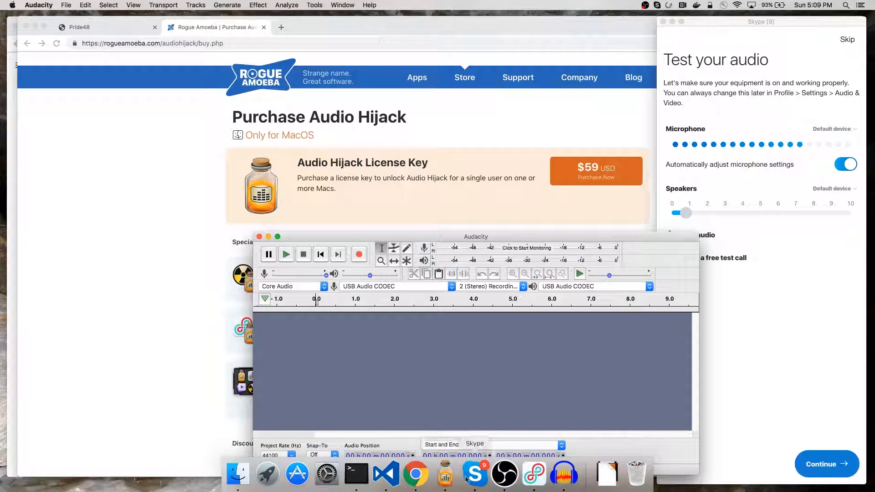
left_click(533, 473)
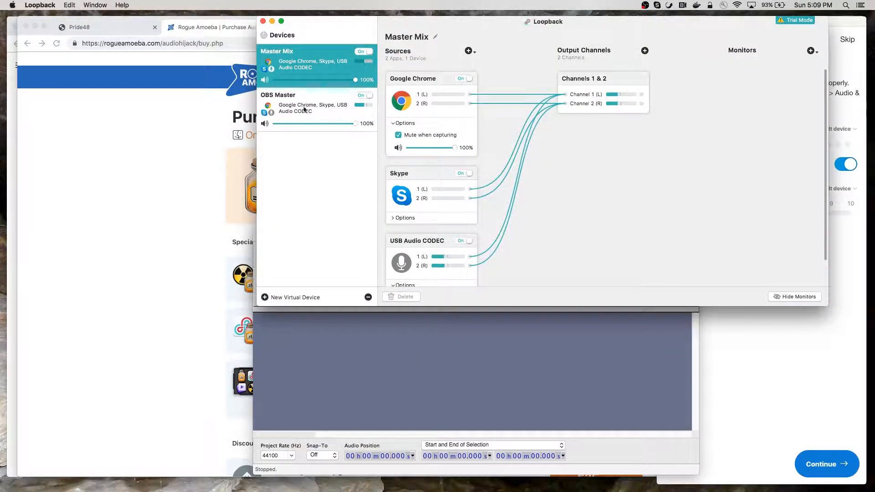
left_click(373, 335)
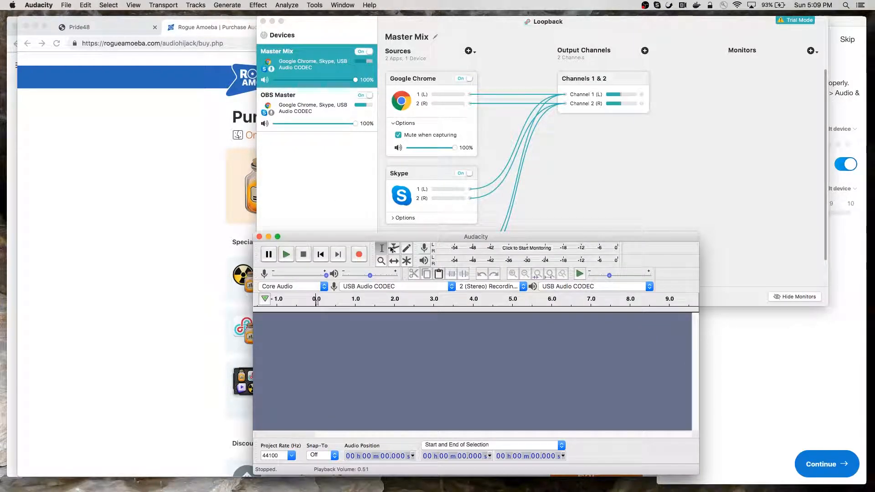
left_click_drag(403, 239, 383, 242)
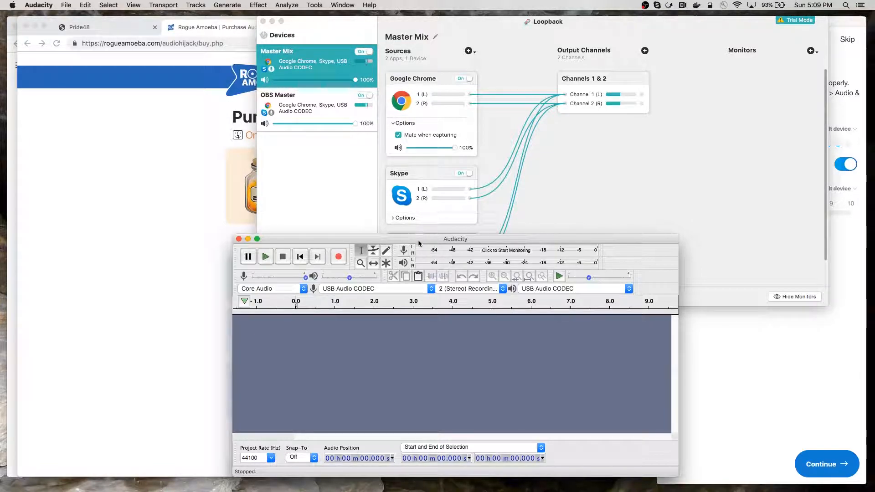
left_click_drag(417, 239, 438, 239)
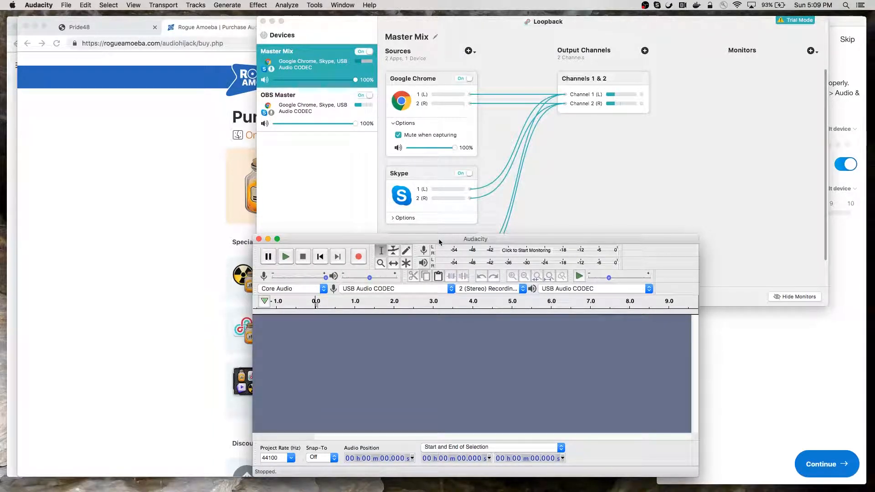
- Record a test in Audacity from USB Audio CODEC, playing and pausing the YouTube video in Chrome meanwhile, and stop the recording
left_click(358, 258)
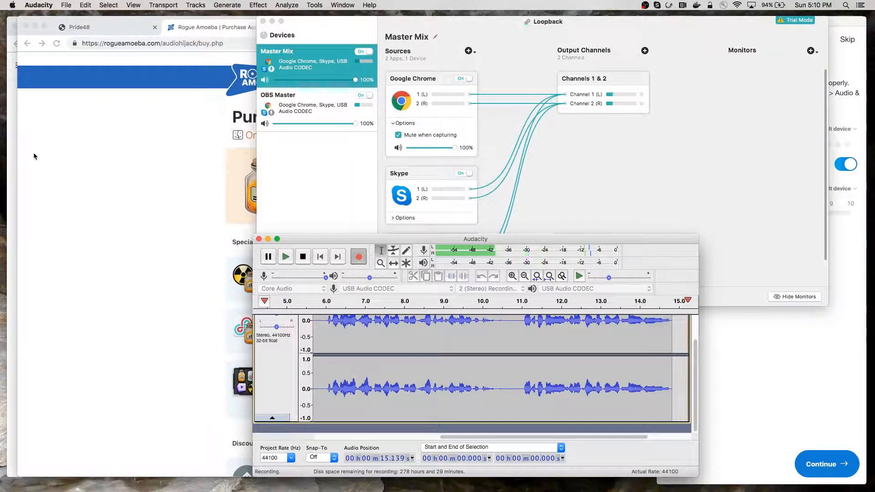
left_click(13, 155)
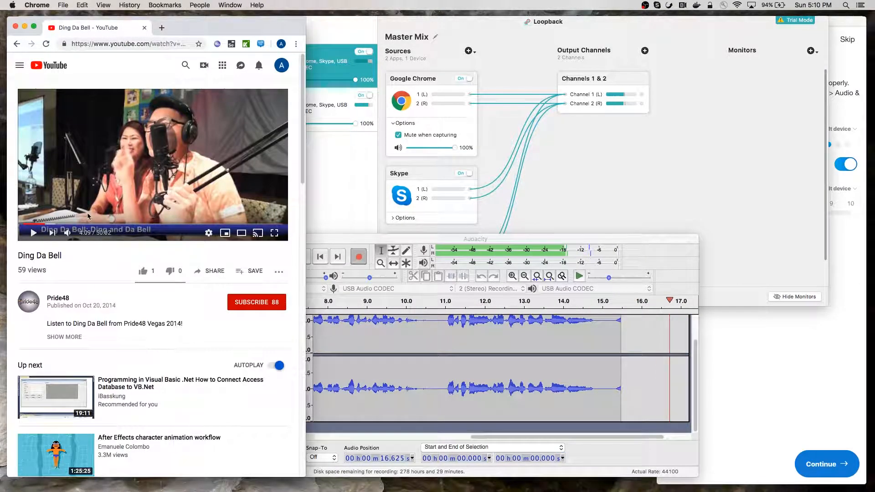
left_click(36, 234)
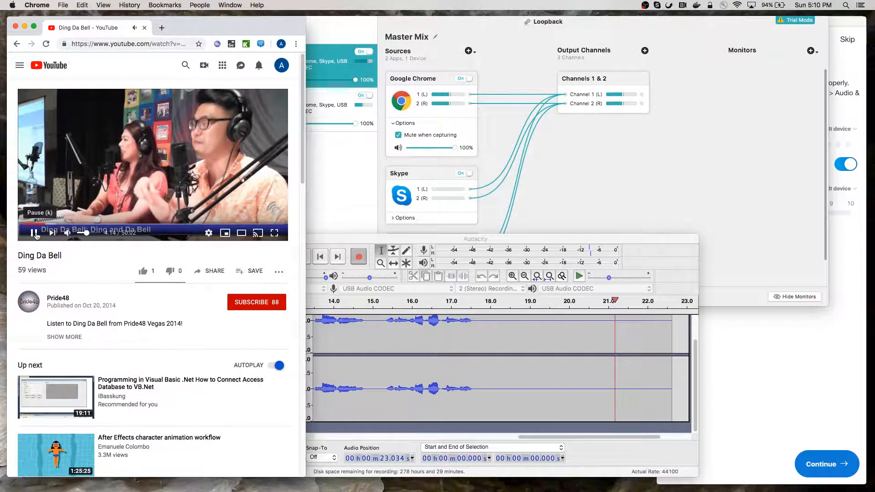
left_click(34, 233)
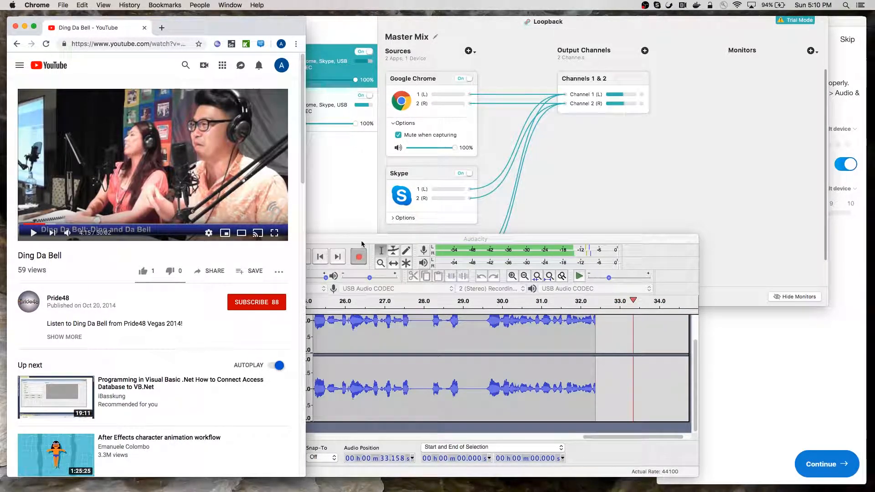
left_click(311, 269)
left_click(303, 256)
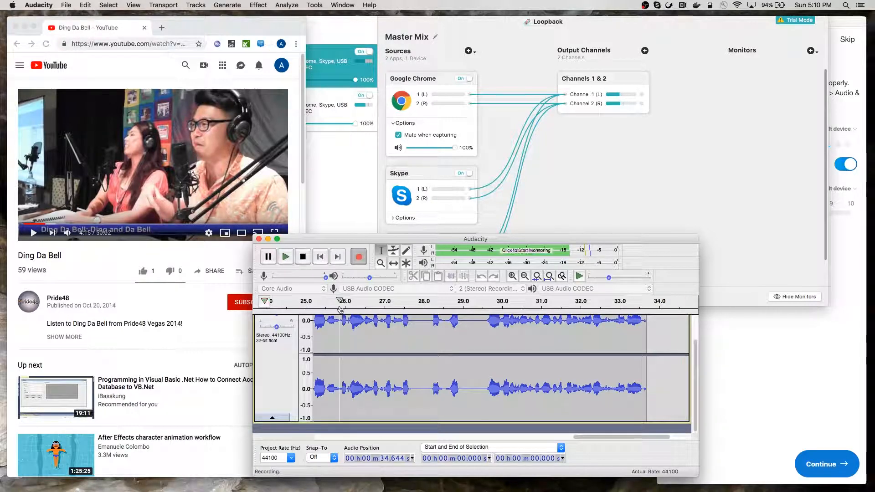
- Review the waveform of the USB Audio CODEC test recording and delete its audio track
left_click_drag(592, 437, 509, 439)
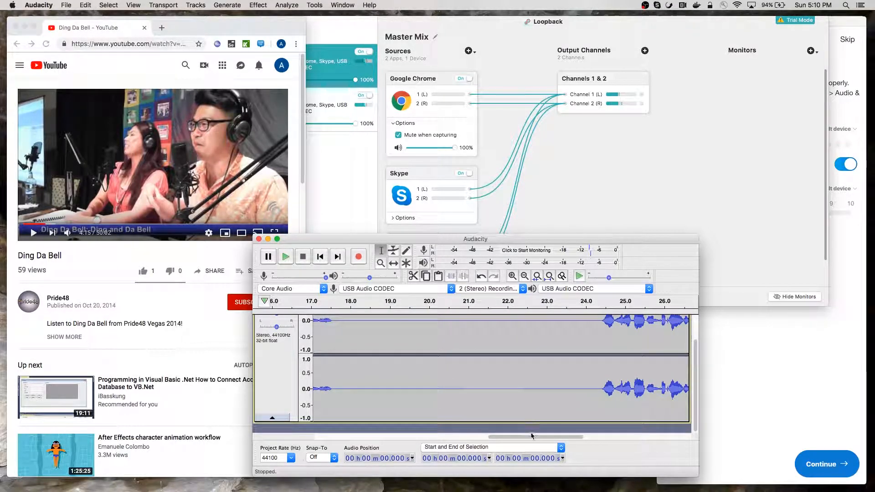
left_click_drag(533, 438, 541, 439)
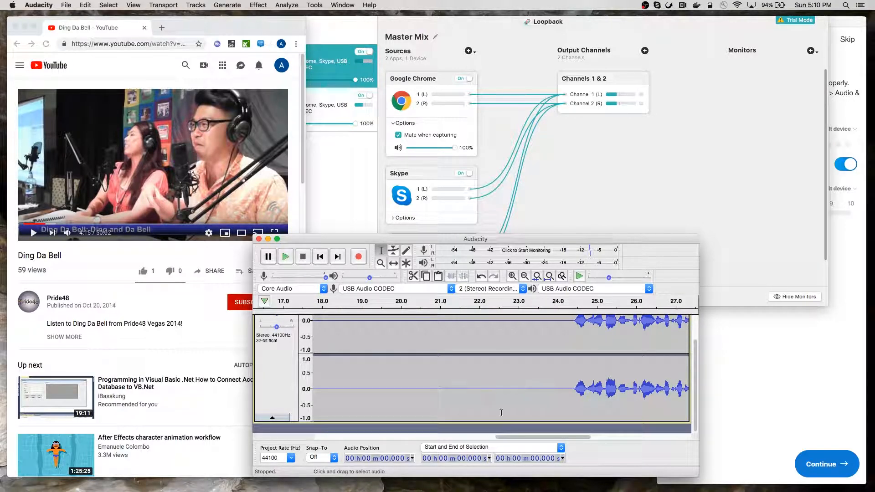
left_click_drag(523, 439, 587, 438)
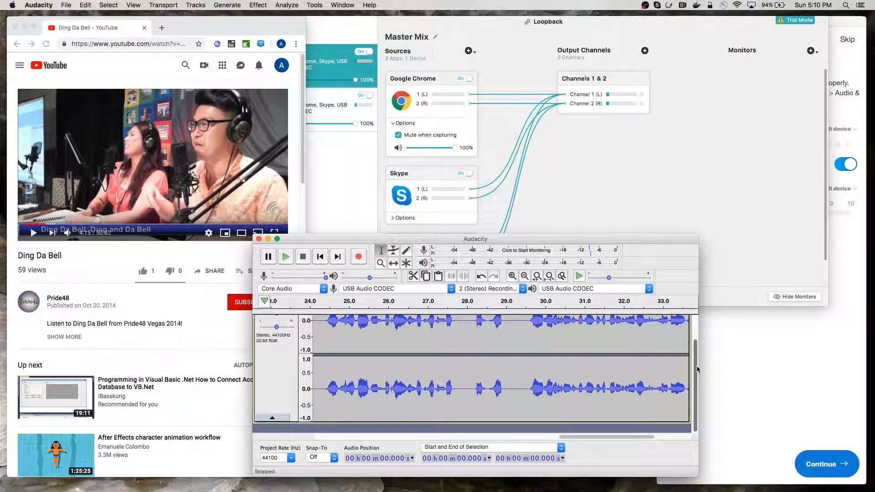
left_click_drag(697, 369, 697, 347)
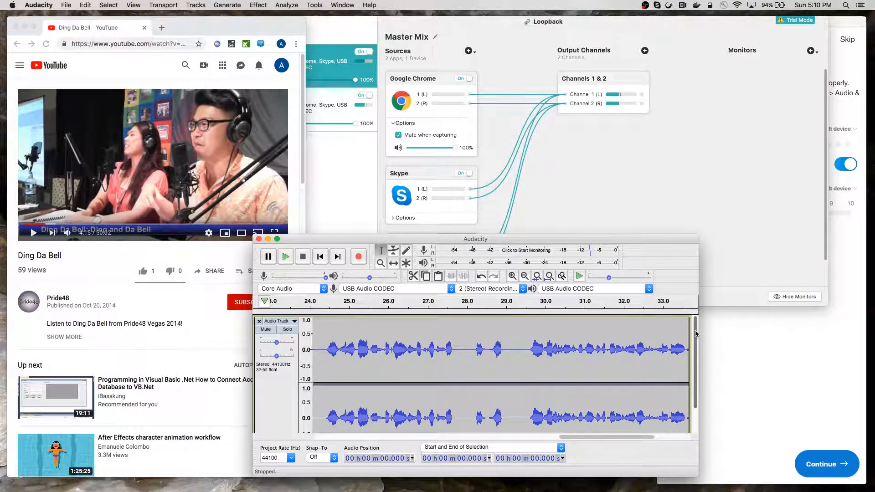
left_click(266, 323)
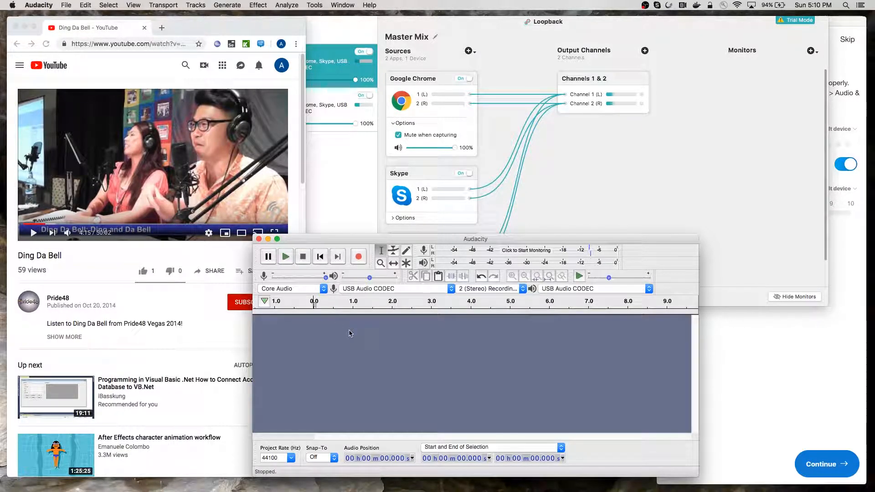
- Set Audacity's recording device to Master Mix and start a new recording
left_click(376, 292)
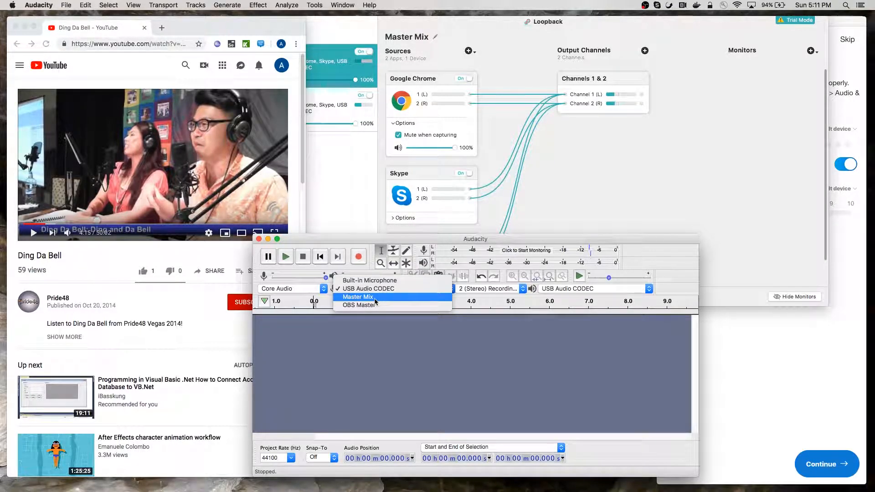
left_click(372, 298)
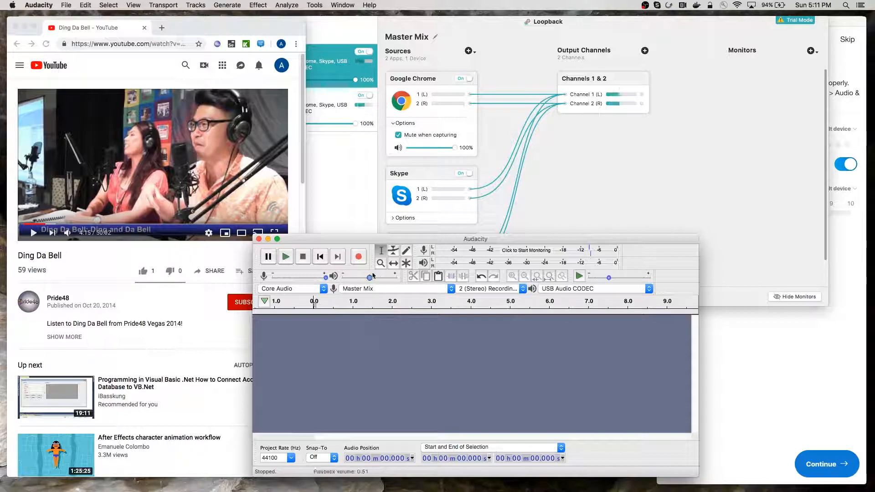
left_click(359, 258)
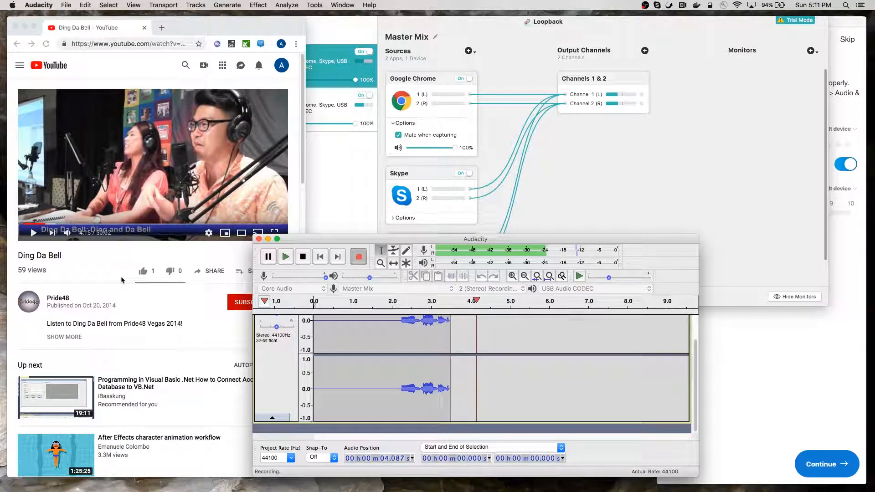
- Switch to Chrome, play a few seconds of the Ding Da Bell video while Audacity records, and pause it
left_click(34, 234)
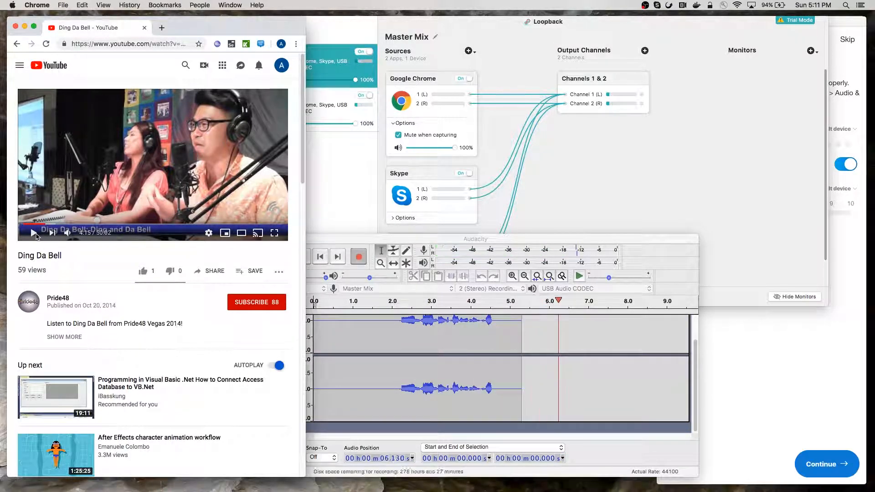
left_click(35, 233)
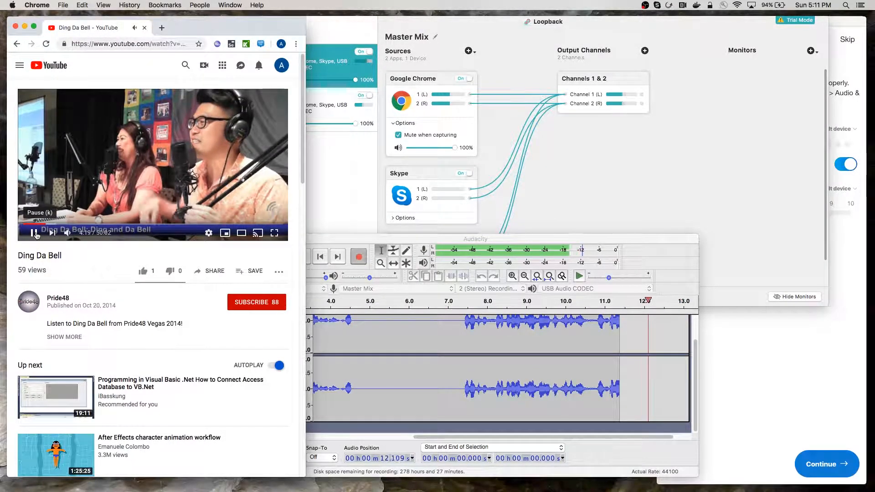
left_click(36, 233)
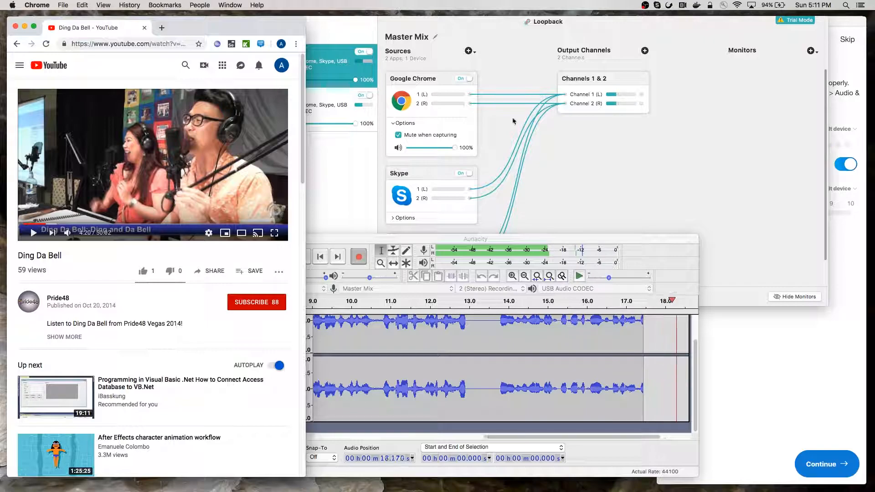
- Bring Loopback forward and shift its window clear of the video controls, and resume the YouTube video in Chrome
left_click(508, 26)
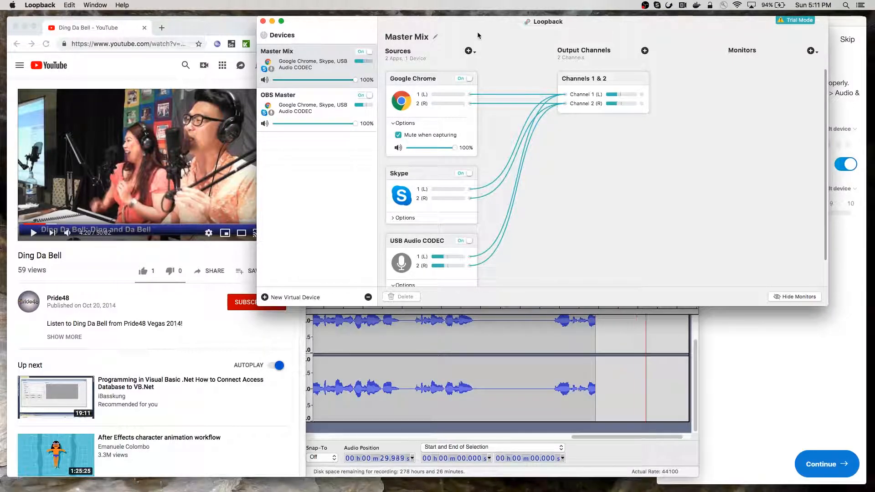
left_click_drag(476, 22, 484, 19)
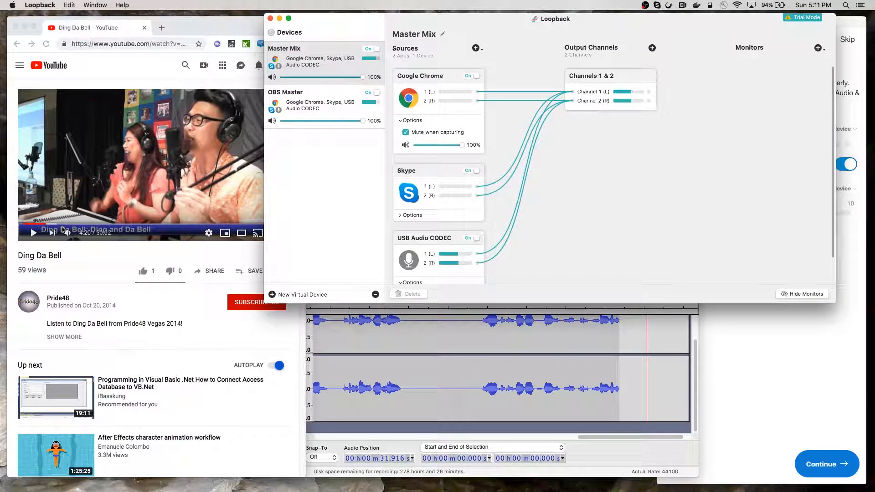
left_click(34, 233)
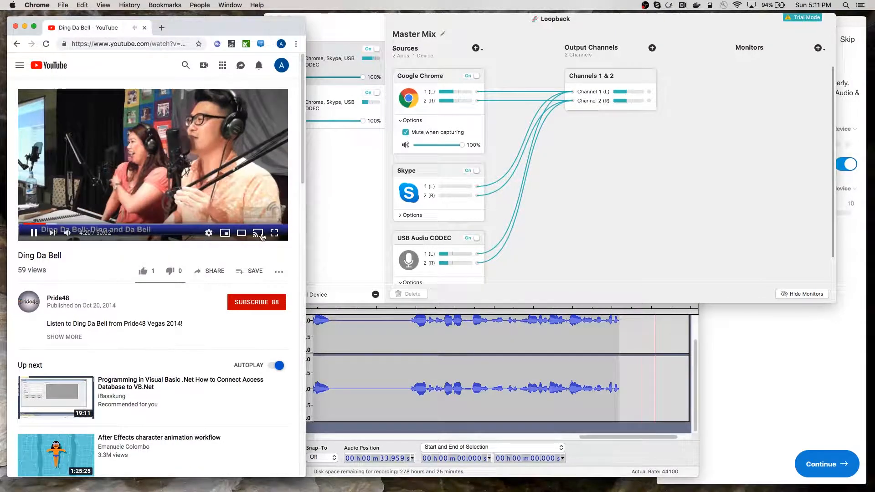
- In Loopback, mute and unmute Master Mix's Google Chrome source, set its volume to 13%, and mute it again
left_click(479, 16)
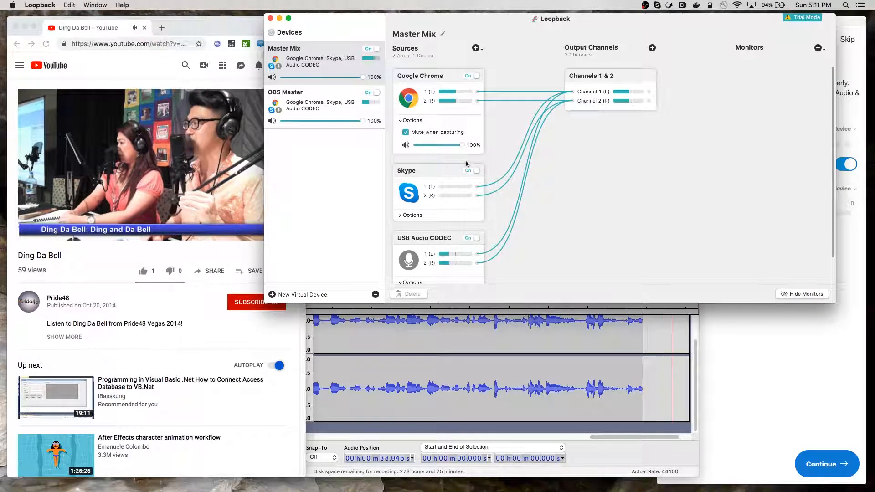
left_click(406, 133)
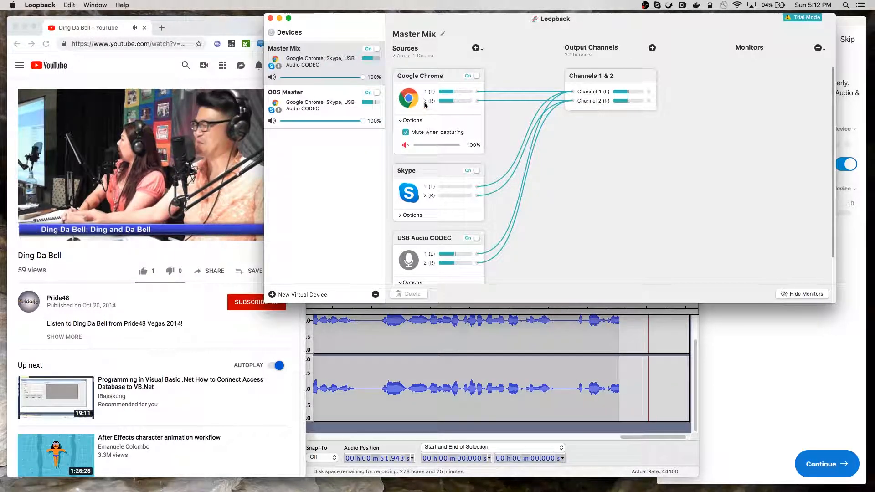
left_click(404, 146)
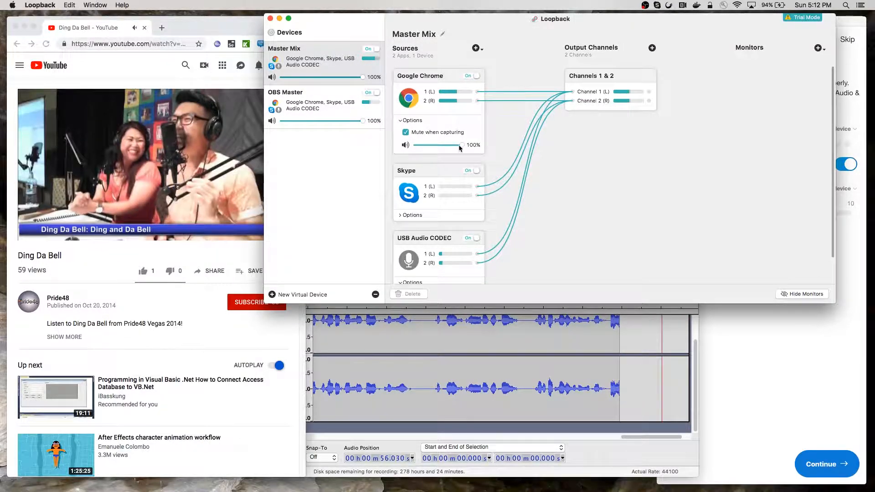
left_click_drag(429, 145, 416, 146)
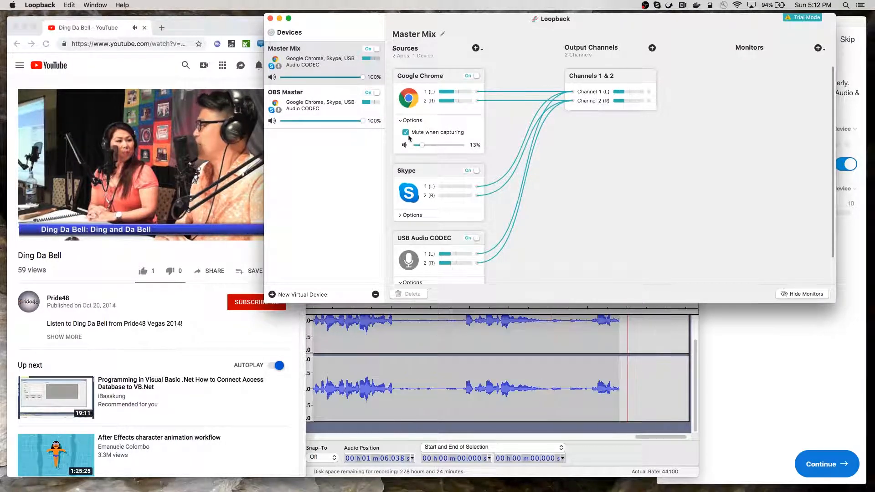
left_click(405, 148)
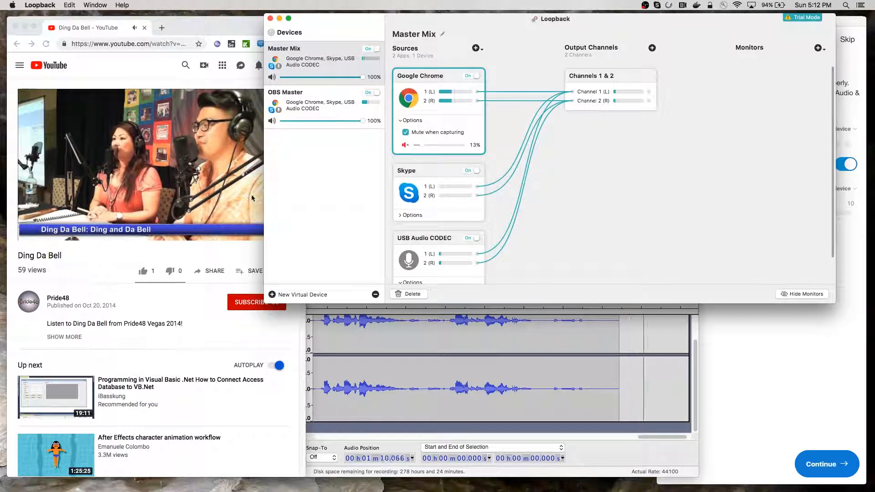
- Pause the YouTube video, stop the Audacity recording, dismissing the dropout warning, and delete the recorded audio track
left_click(164, 193)
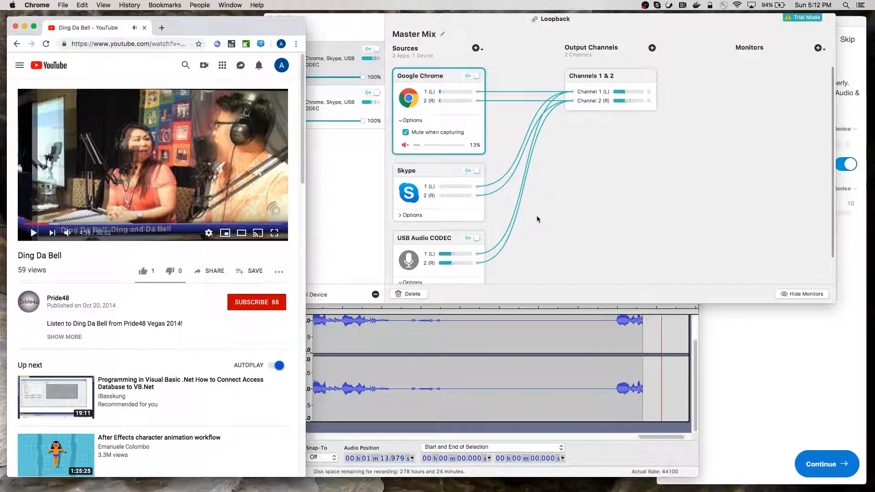
left_click(496, 336)
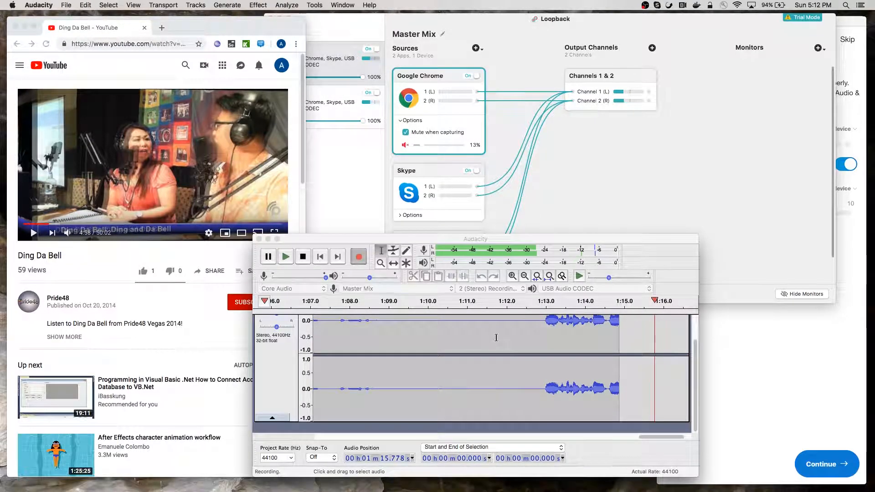
left_click(303, 258)
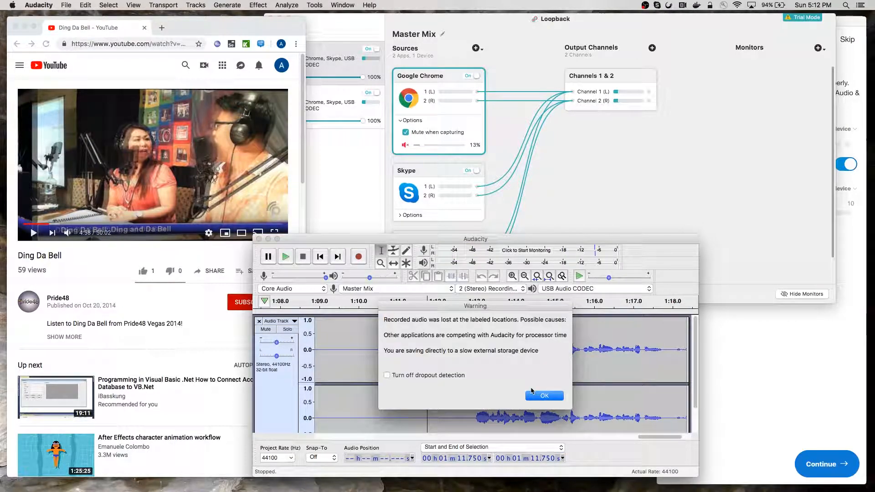
left_click(544, 396)
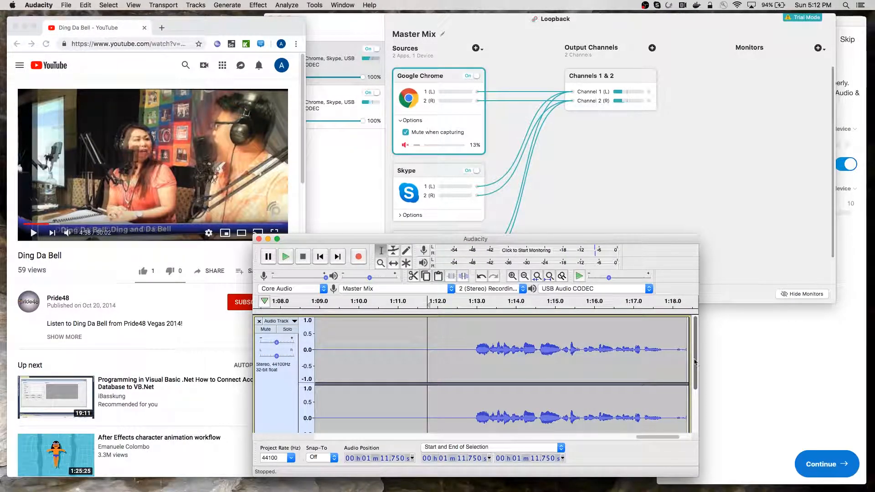
scroll(420, 317, "down", 5)
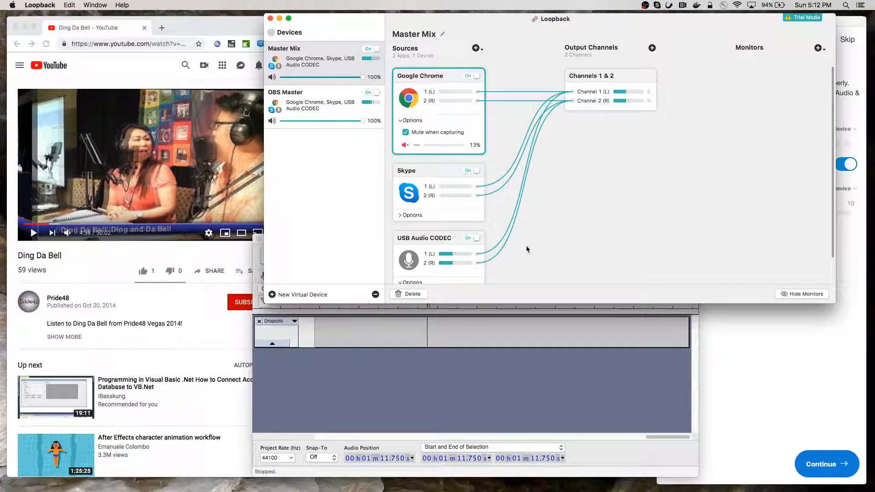
- Expand the Skype source's options in Master Mix, and create a new virtual device without its default Pass-Thru source
left_click(414, 215)
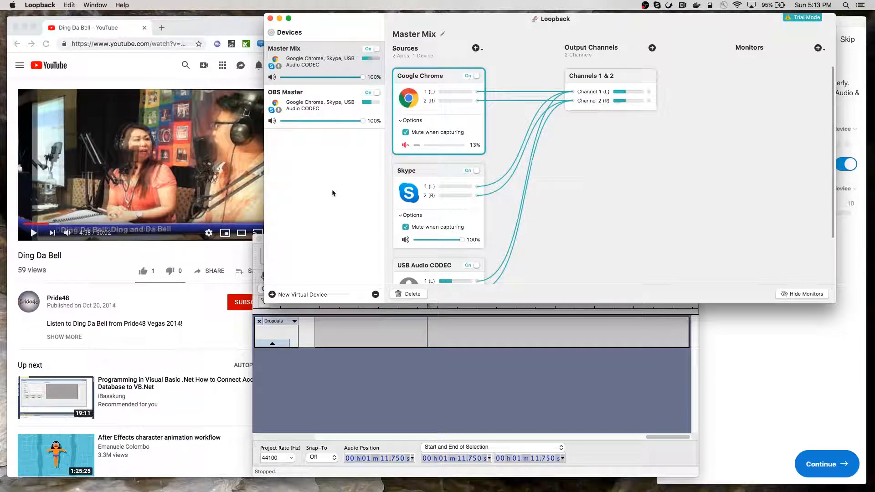
left_click(272, 295)
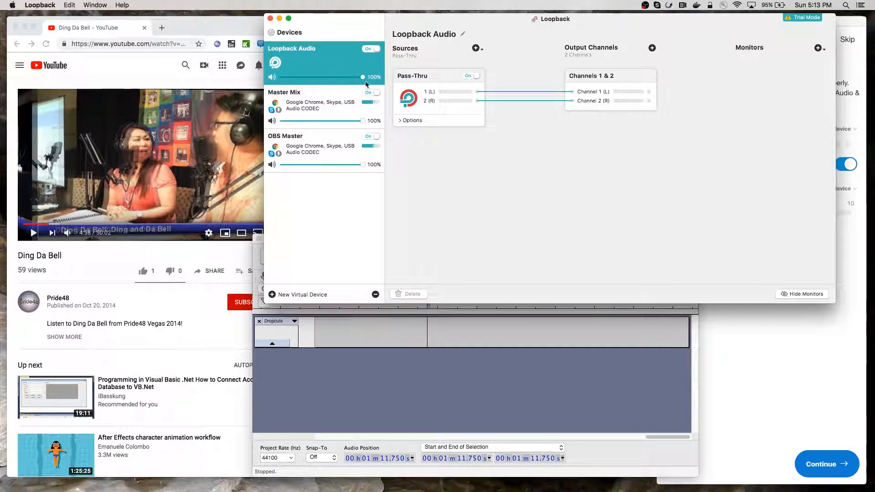
left_click(431, 76)
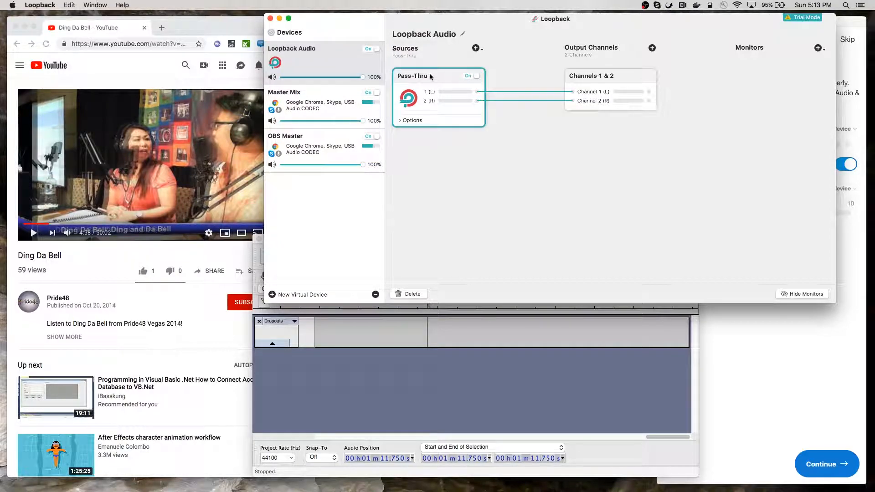
left_click(408, 295)
- Add Google Chrome and USB Audio CODEC as sources of the new virtual device
left_click(476, 47)
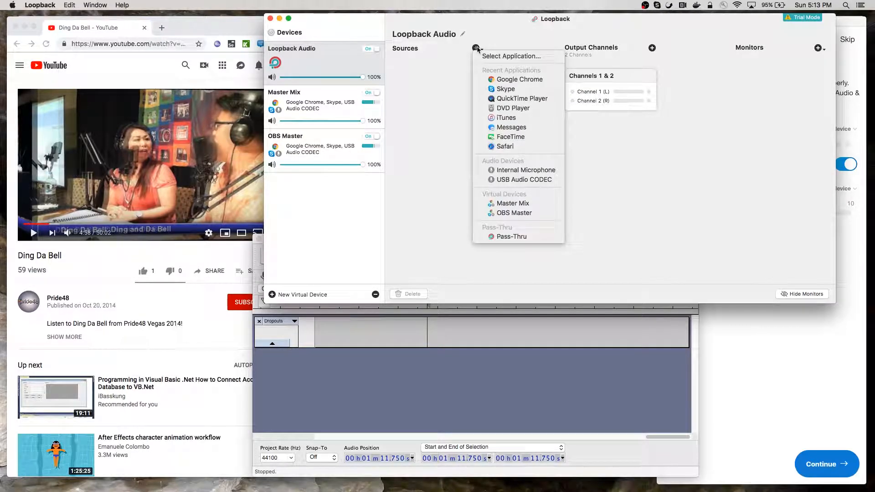
left_click(516, 81)
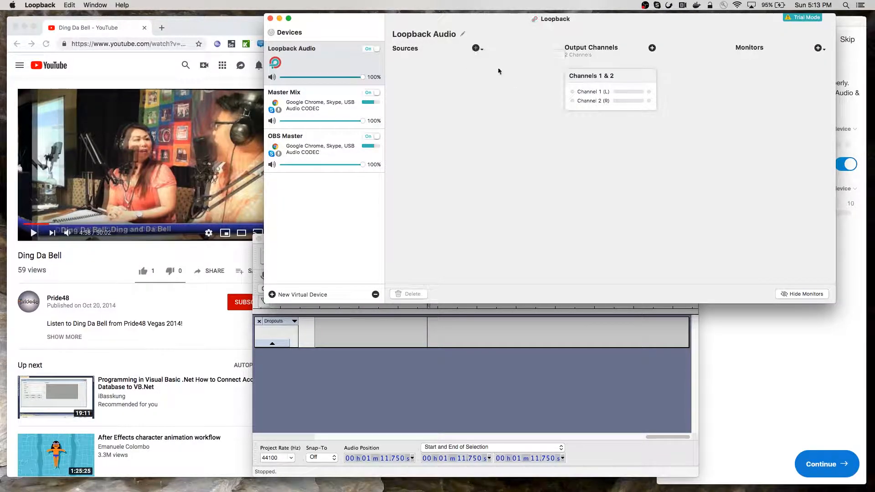
left_click(476, 48)
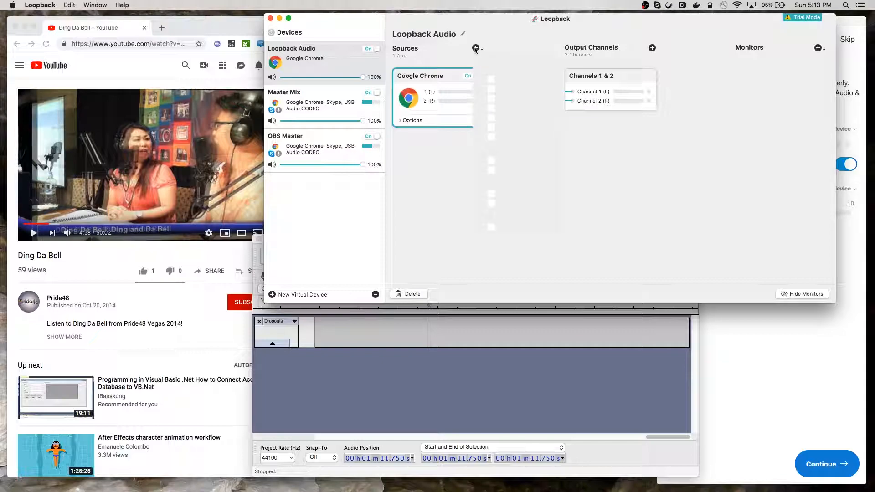
left_click(505, 171)
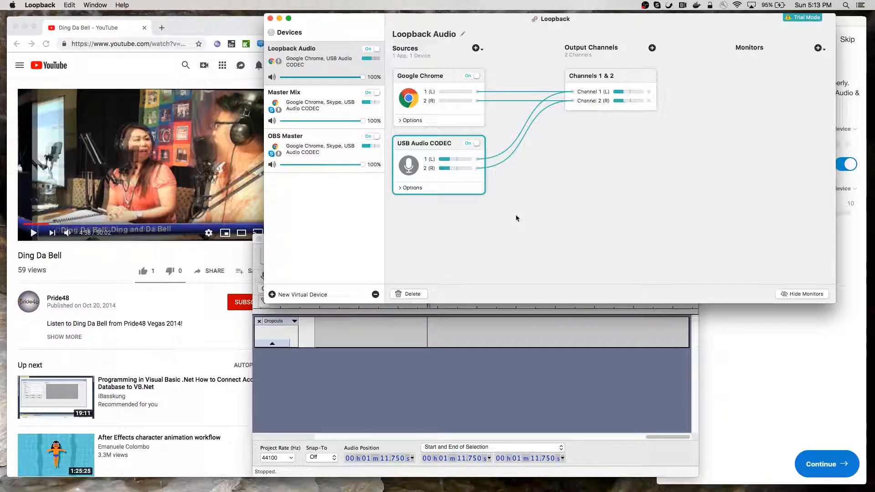
- Rename the new virtual device as Skype Return
left_click(462, 34)
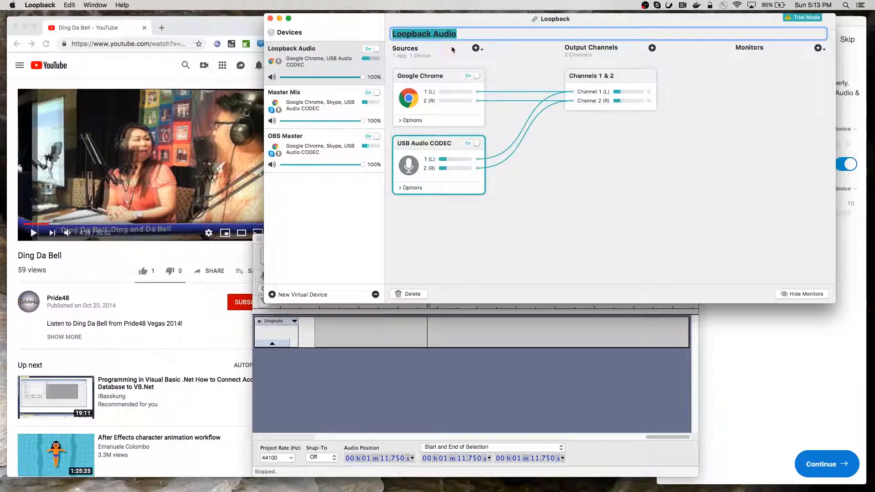
type("Sk")
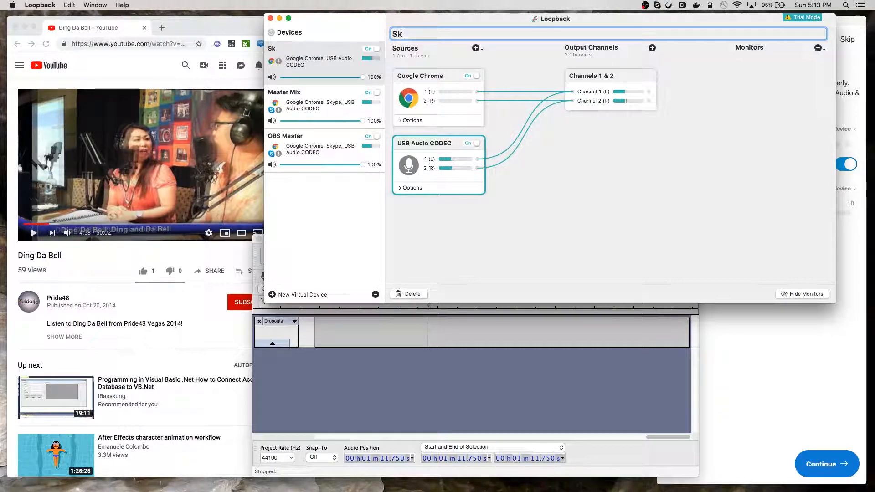
type("ype Return")
key("Return")
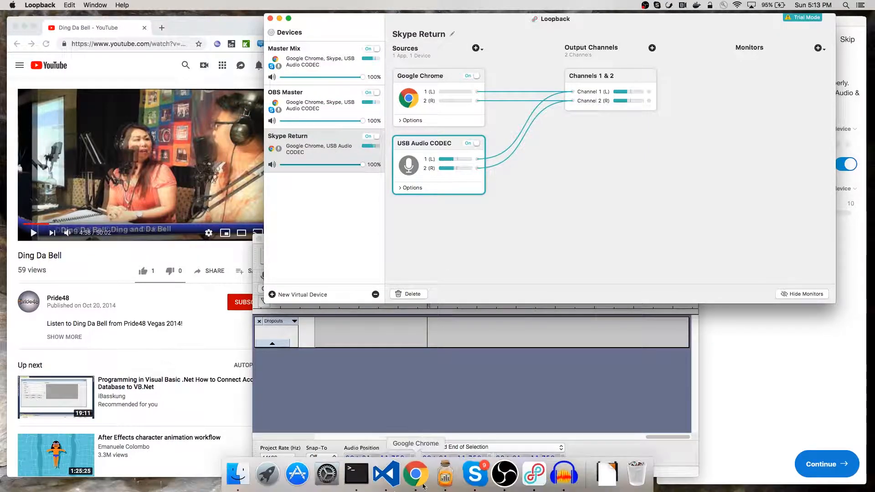
- Switch to Skype, set its microphone to Loopback Audio, and look through the microphone device list again
left_click(474, 474)
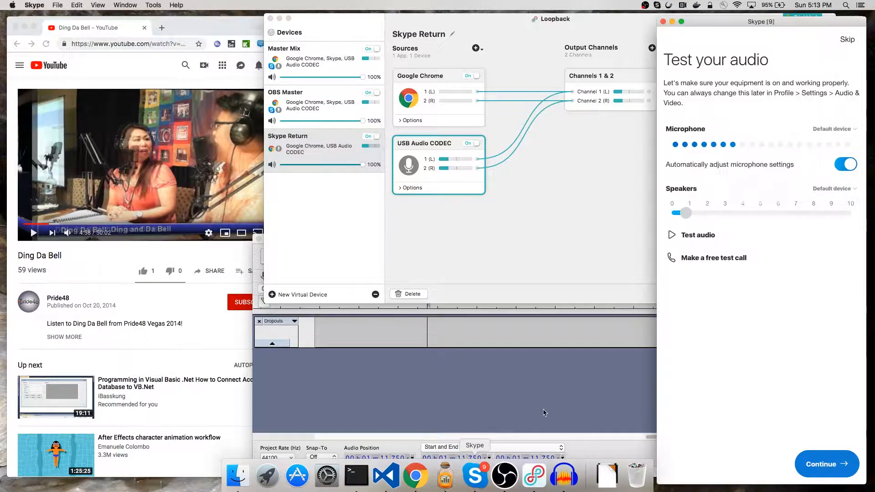
left_click(842, 133)
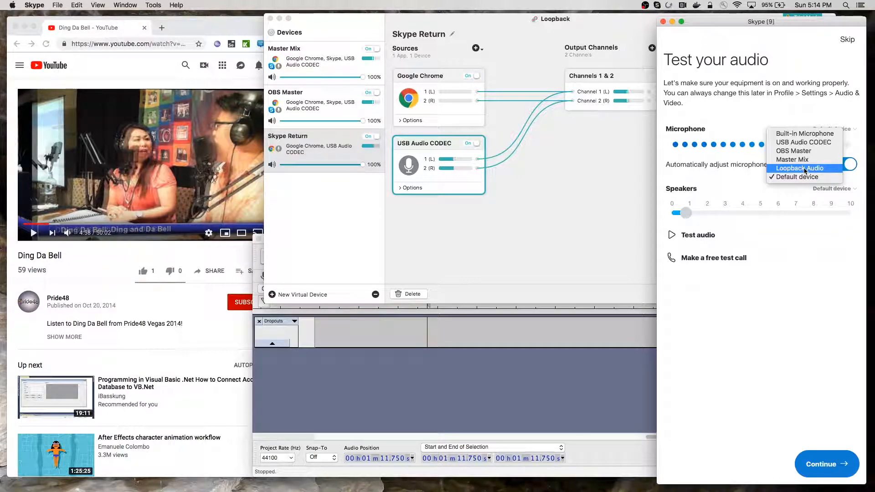
left_click(804, 168)
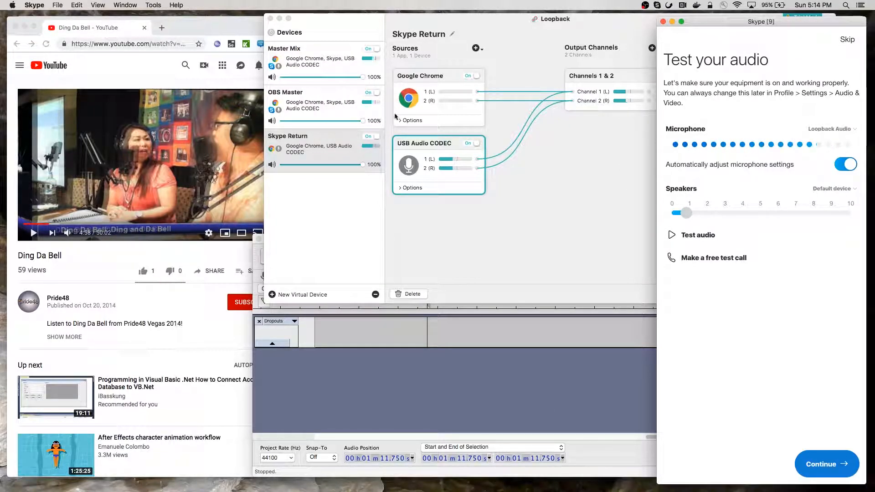
left_click(829, 129)
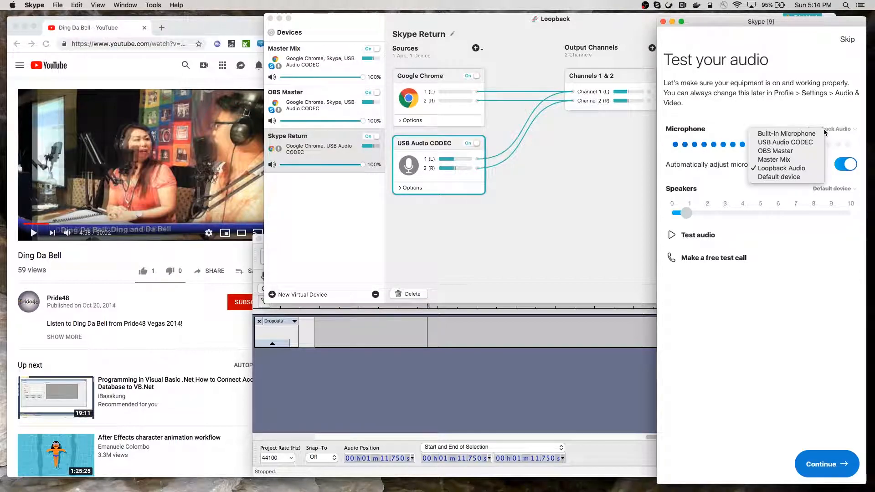
left_click(784, 29)
- Check Audacity's recording device, and bring Loopback forward, shifting its window to uncover more of Skype
left_click(492, 430)
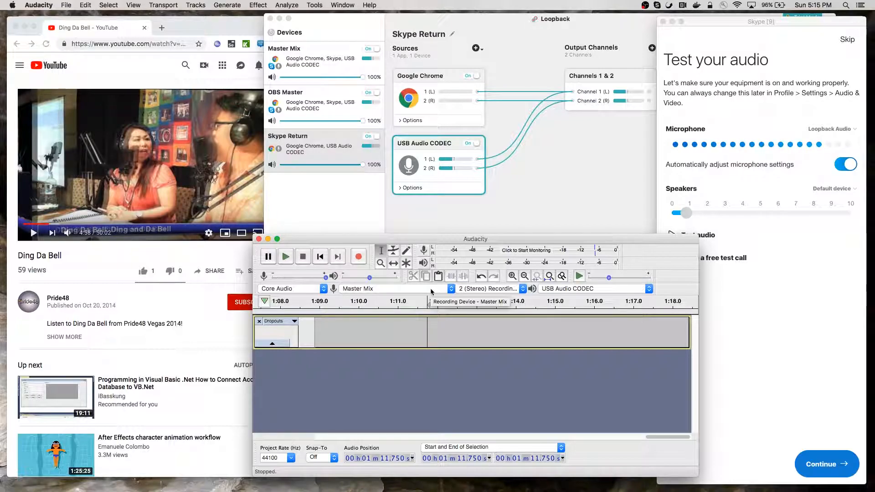
left_click(499, 21)
left_click_drag(520, 22, 470, 20)
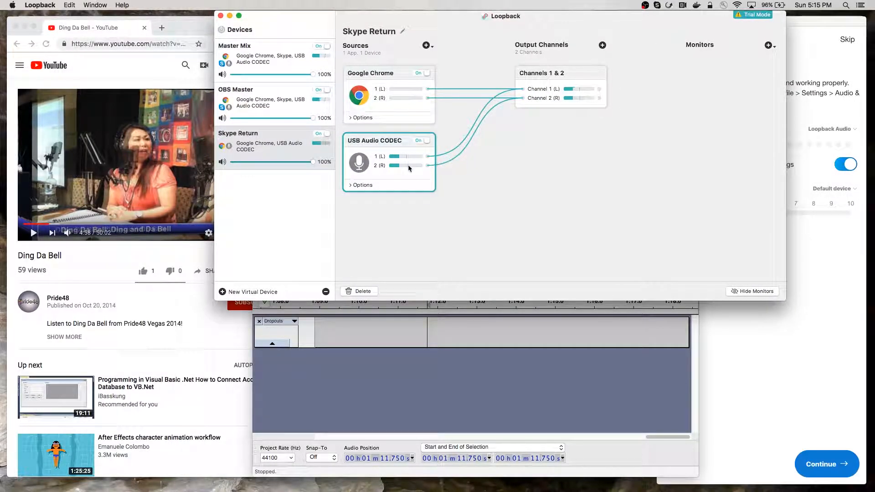
- Return to Skype and reselect Loopback Audio as the microphone
left_click(818, 30)
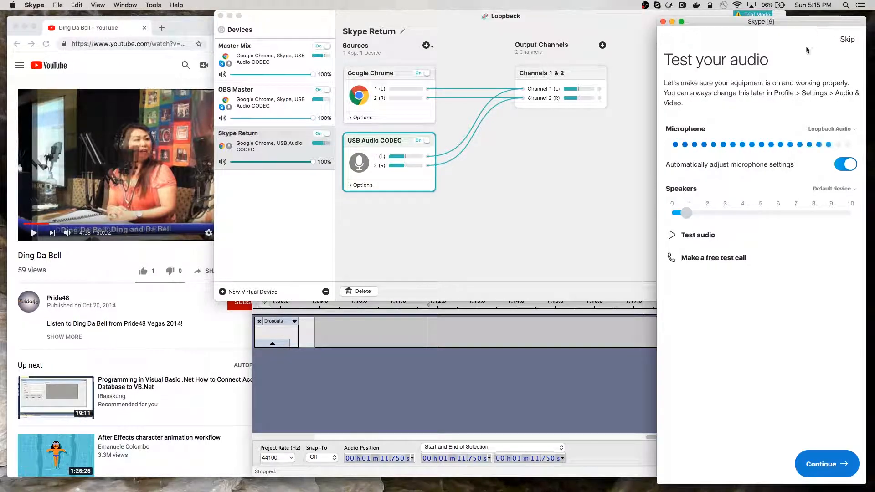
left_click(818, 129)
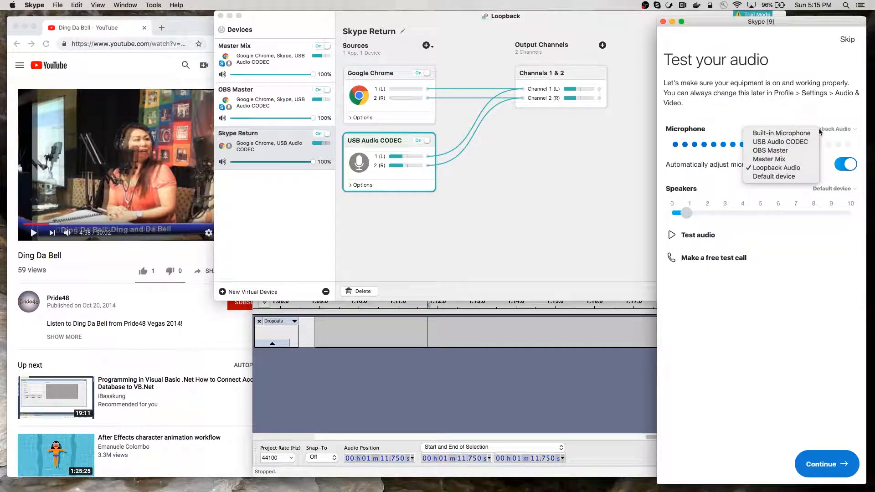
left_click(776, 168)
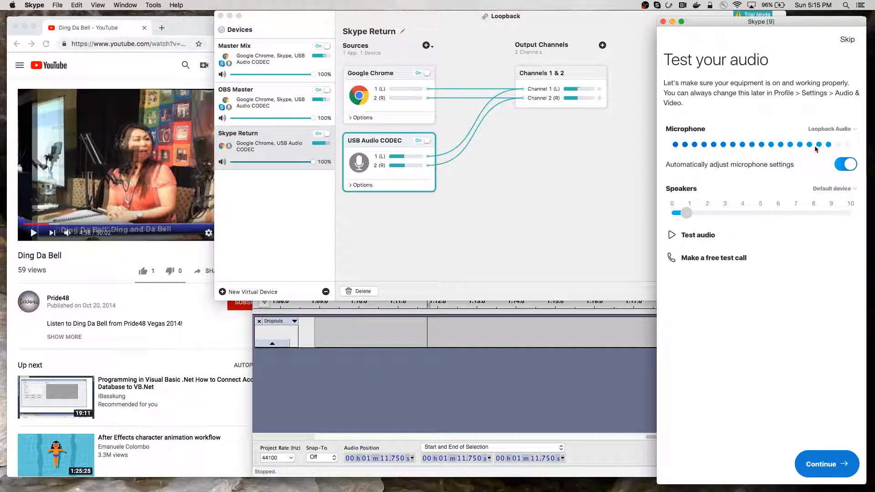
- Place Loopback clear of Skype, and mute and unmute Skype Return's USB Audio CODEC source to check Skype's microphone meter
left_click(359, 185)
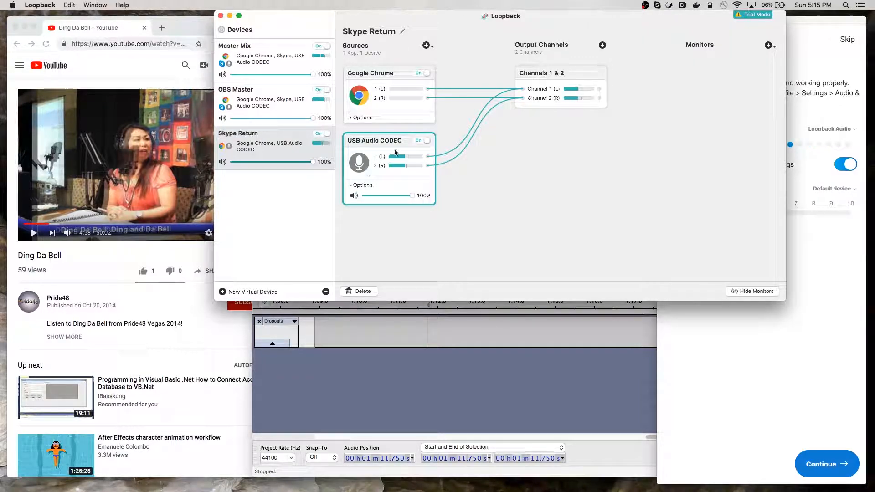
left_click_drag(686, 19, 560, 21)
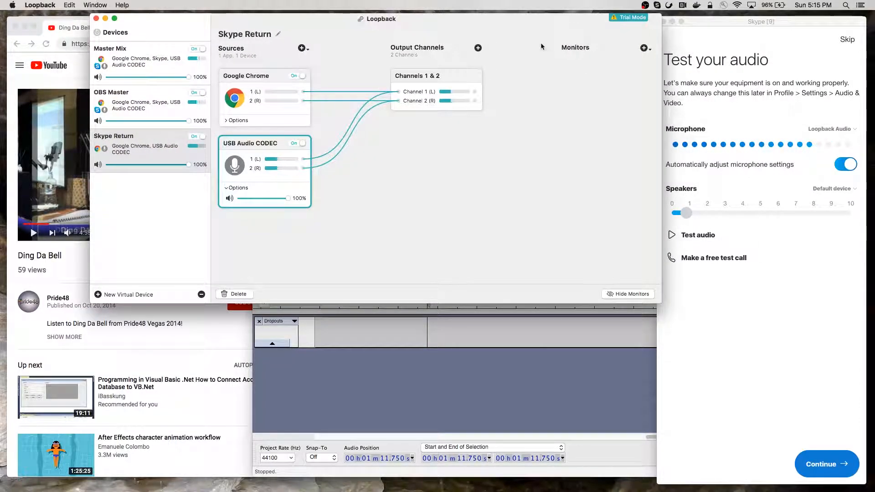
left_click(229, 199)
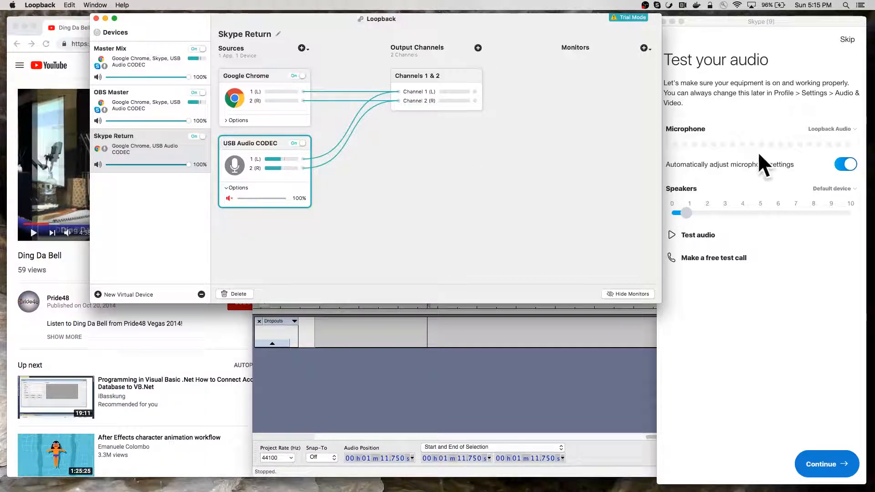
left_click(228, 198)
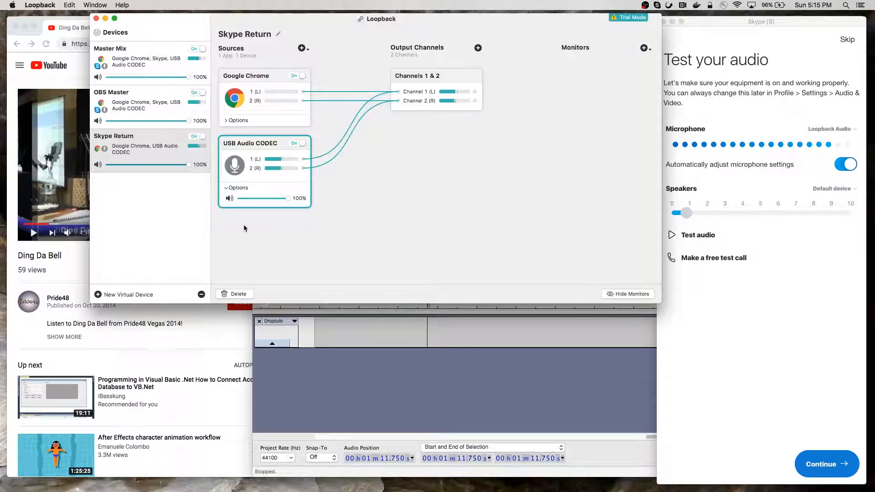
- Move the Loopback window clear of the video and Skype's microphone meter, and resume the YouTube video in Chrome
left_click_drag(368, 28, 489, 208)
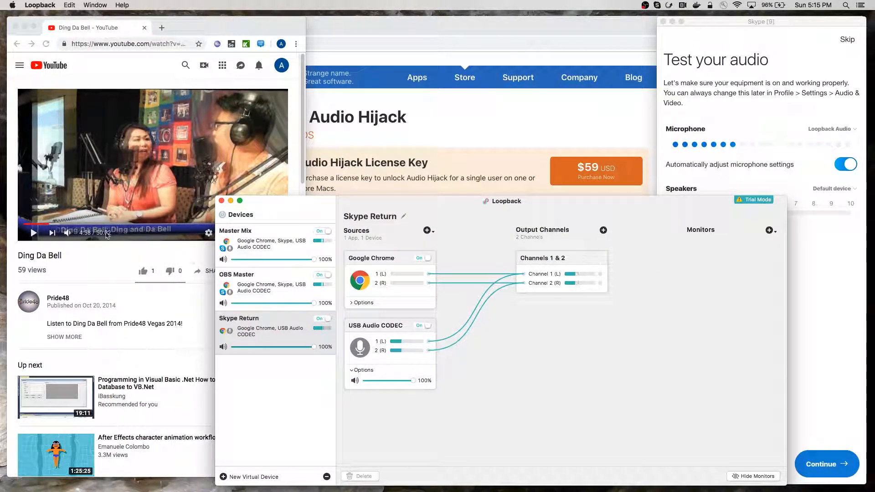
left_click(34, 233)
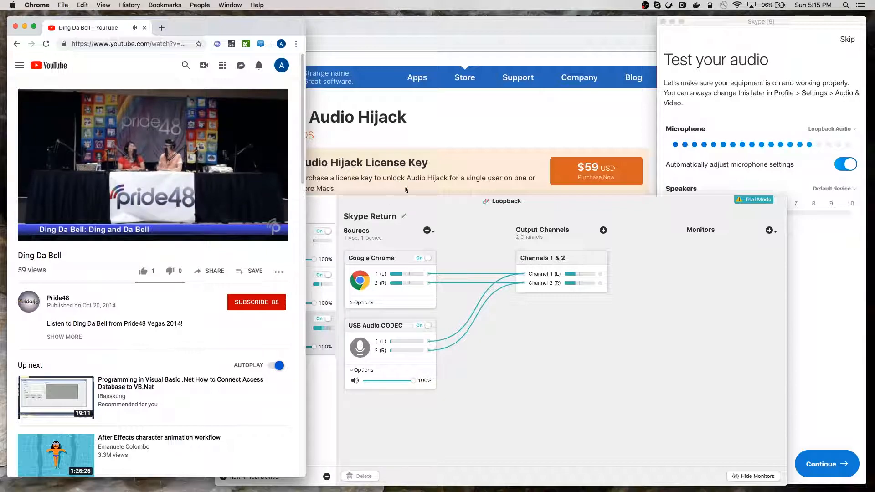
- Show Skype Return's Google Chrome source options, toggle its mute to check Skype's microphone meter, leave it muted, and pause the YouTube video
left_click(352, 303)
left_click(352, 304)
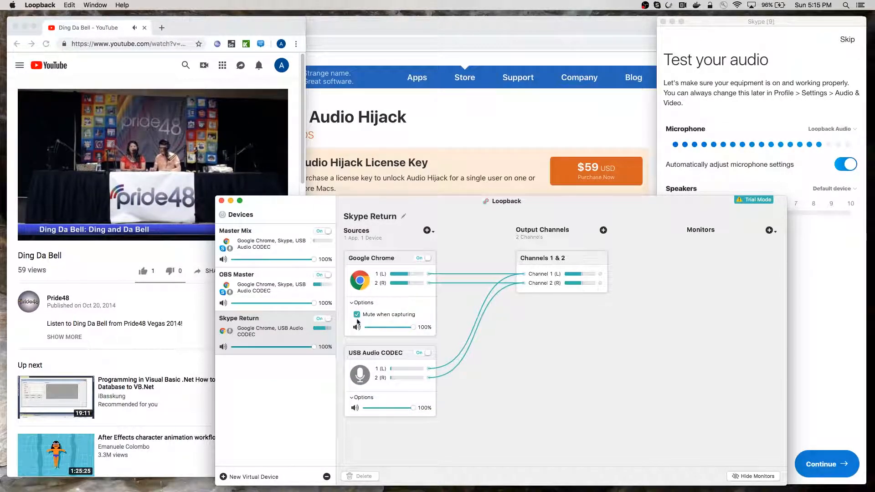
left_click(357, 327)
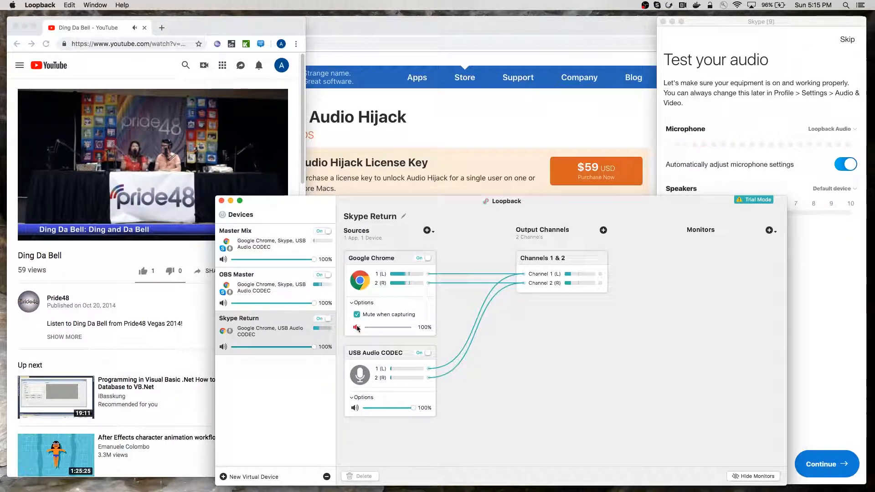
left_click(356, 327)
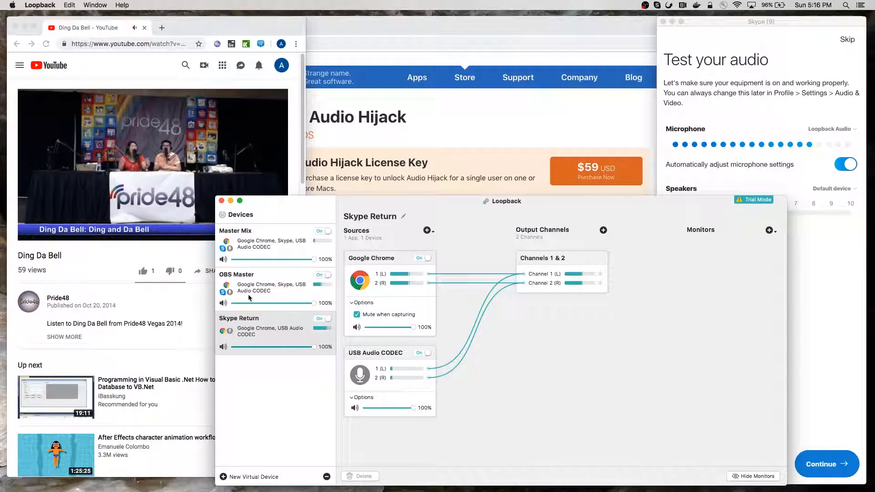
left_click(357, 327)
left_click(46, 207)
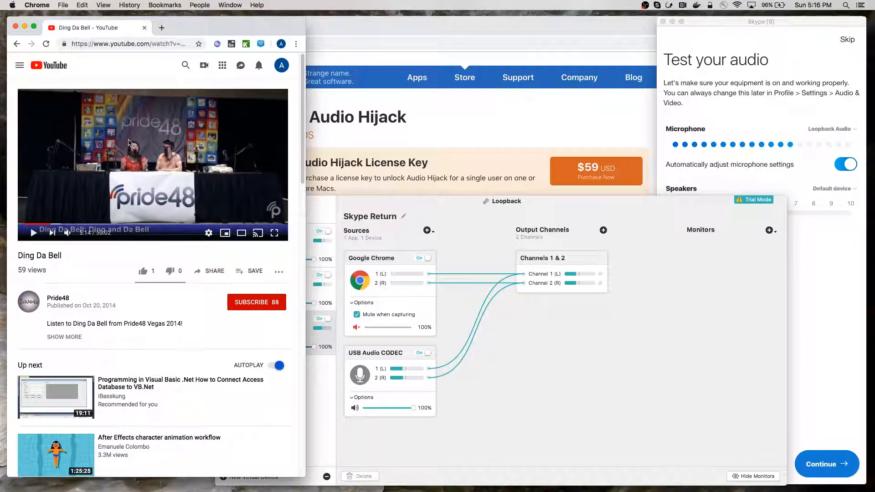
- Check which sources can be added to Skype Return, close the list without choosing one, and move the Loopback window higher
left_click(427, 231)
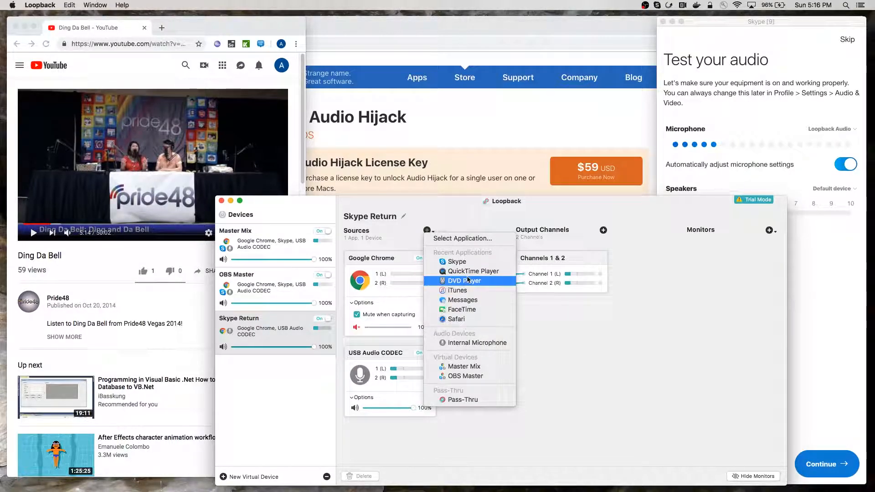
left_click(449, 206)
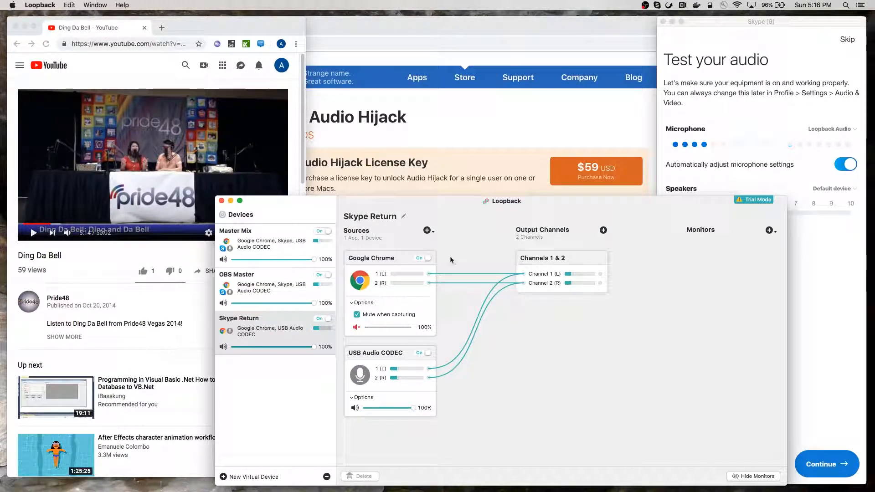
left_click_drag(455, 205, 370, 81)
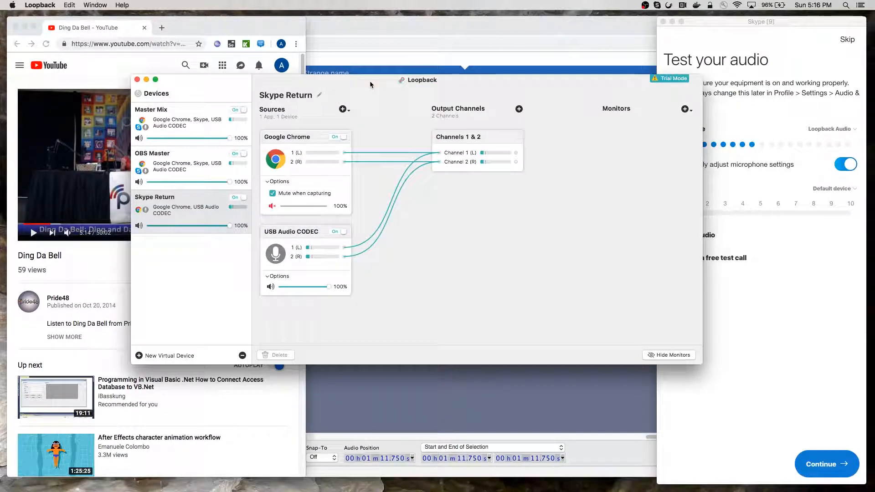
mouse_move(447, 474)
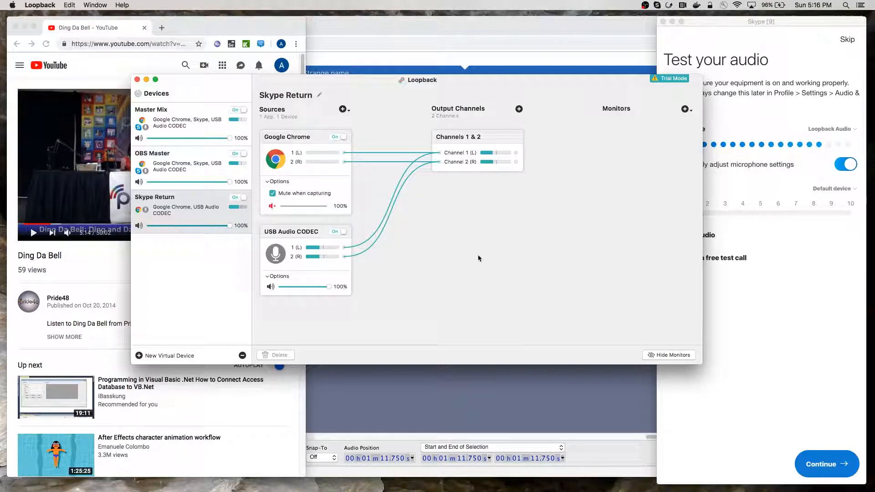
left_click_drag(509, 84, 512, 48)
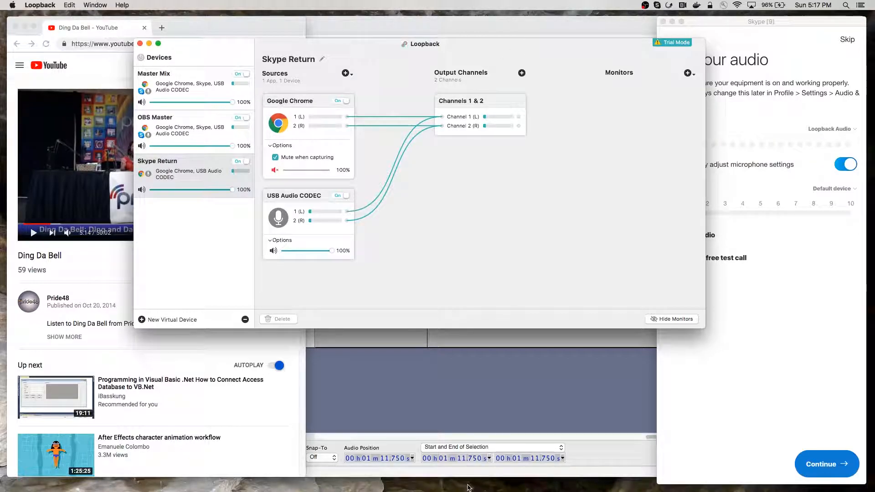
mouse_move(448, 490)
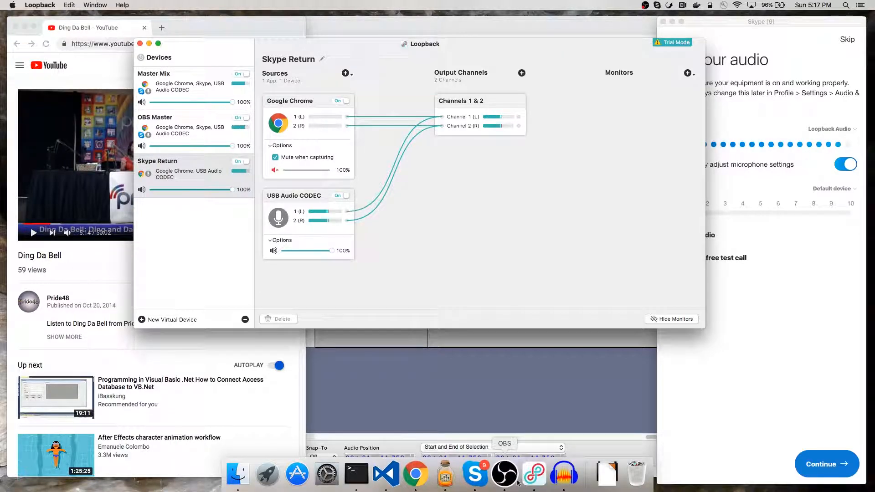
left_click(445, 473)
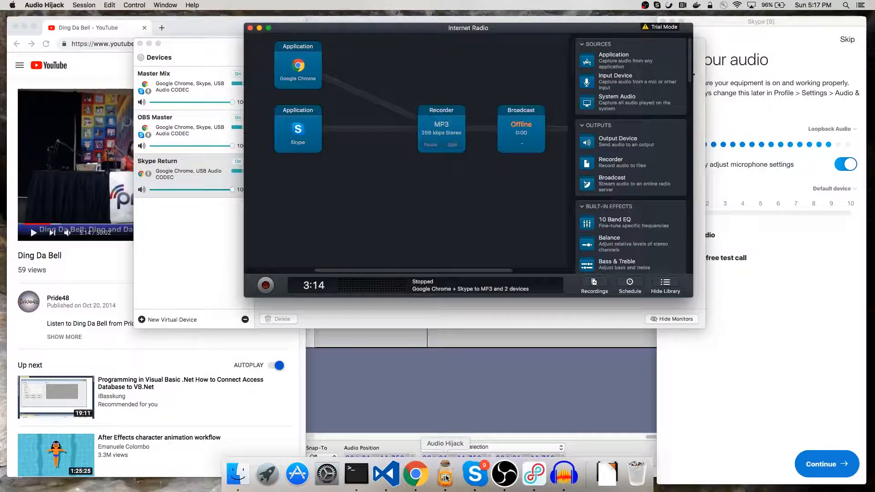
left_click_drag(441, 33, 531, 169)
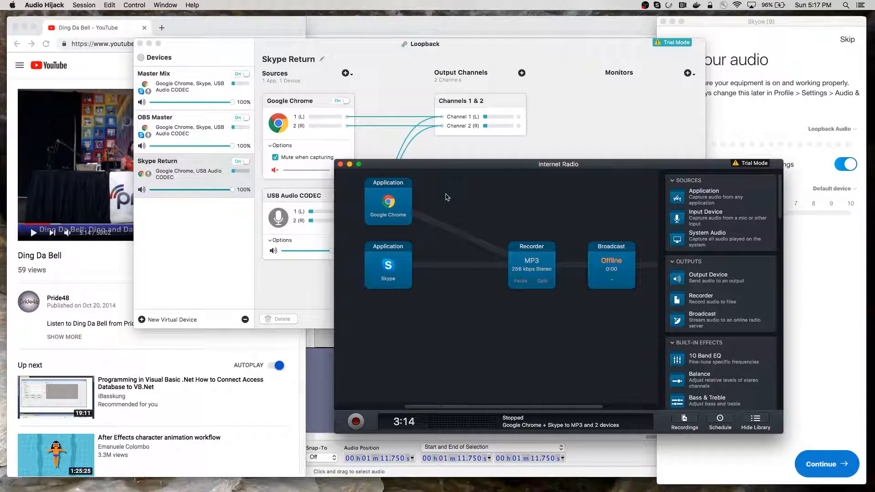
- Delete the Google Chrome and Skype application blocks from the Internet Radio session
left_click(396, 205)
right_click(396, 204)
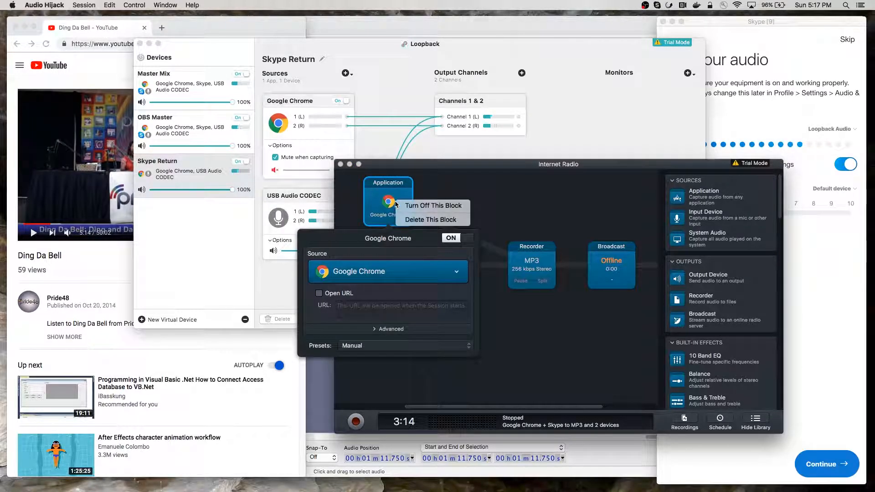
left_click(424, 217)
right_click(396, 268)
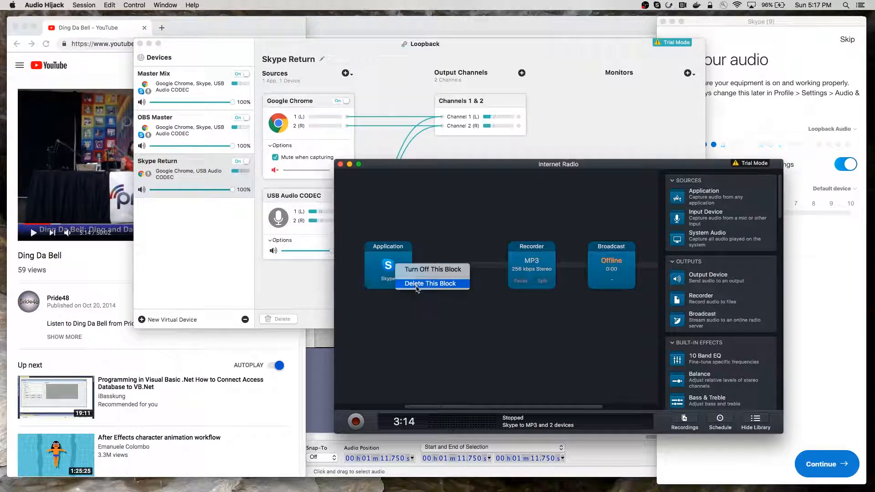
key("Escape")
left_click(396, 259)
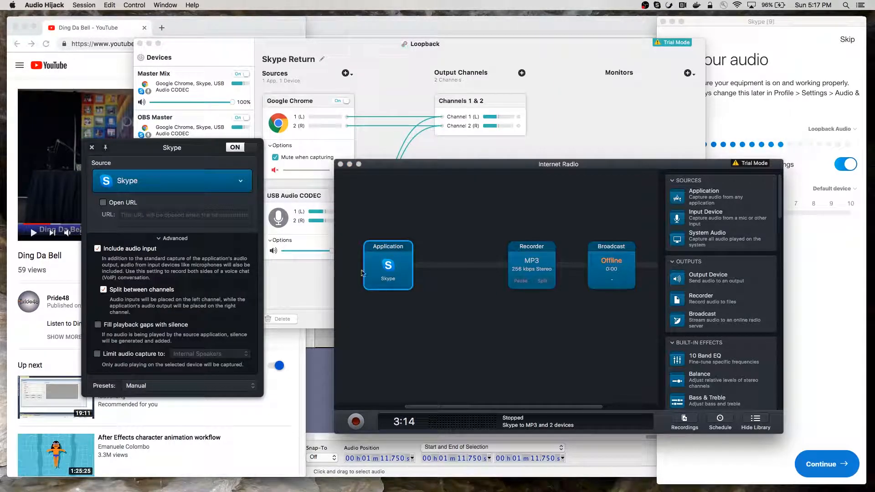
right_click(406, 261)
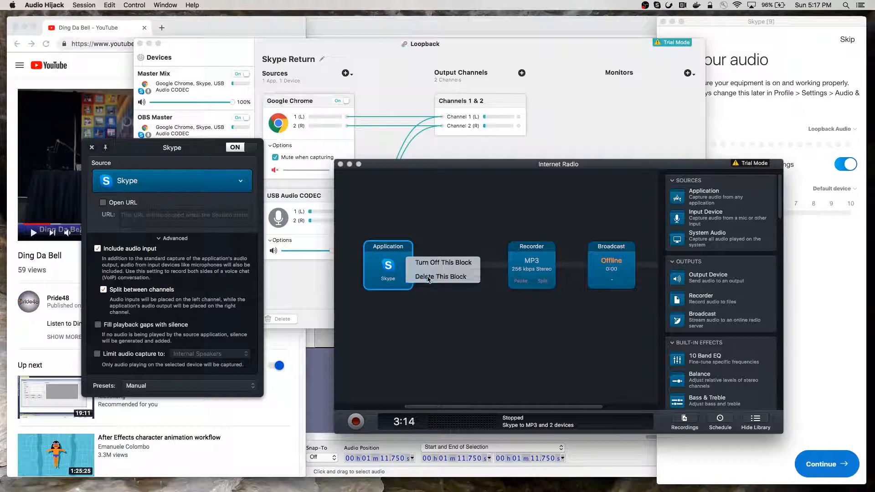
left_click(429, 278)
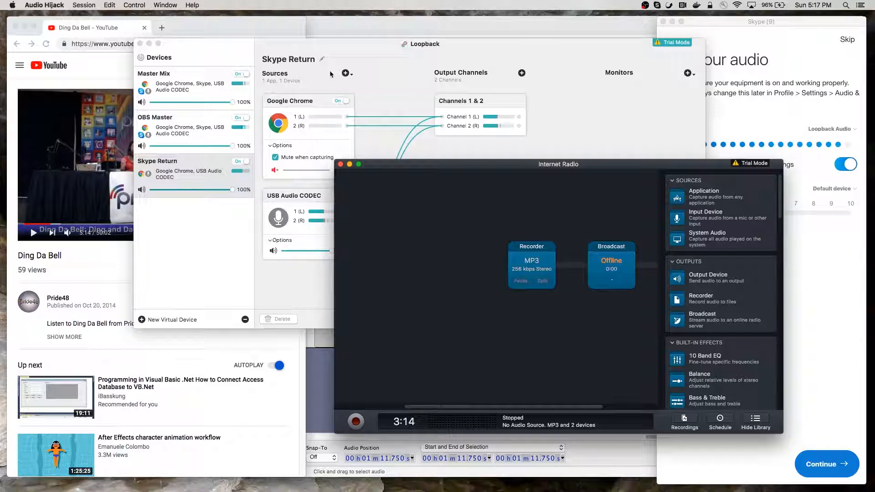
- Show the Master Mix device in Loopback, move its window aside, and bring the Internet Radio session back in front beside it
left_click(252, 75)
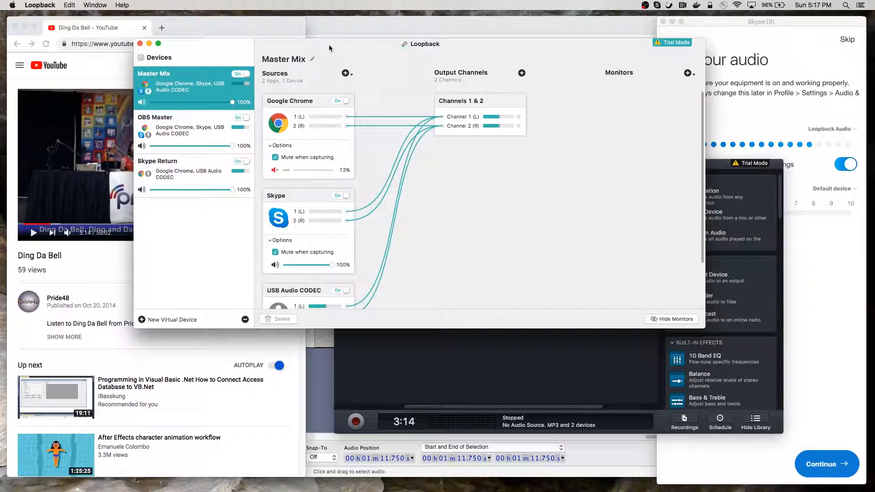
left_click_drag(333, 42, 268, 26)
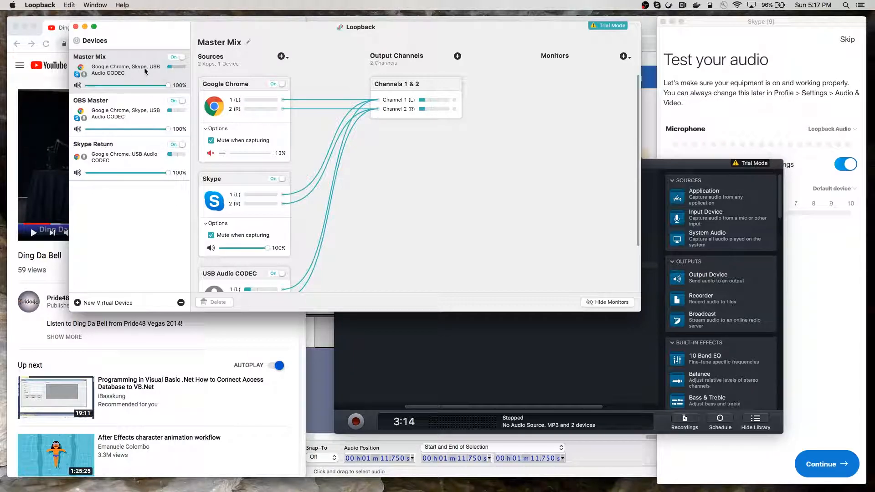
left_click(420, 373)
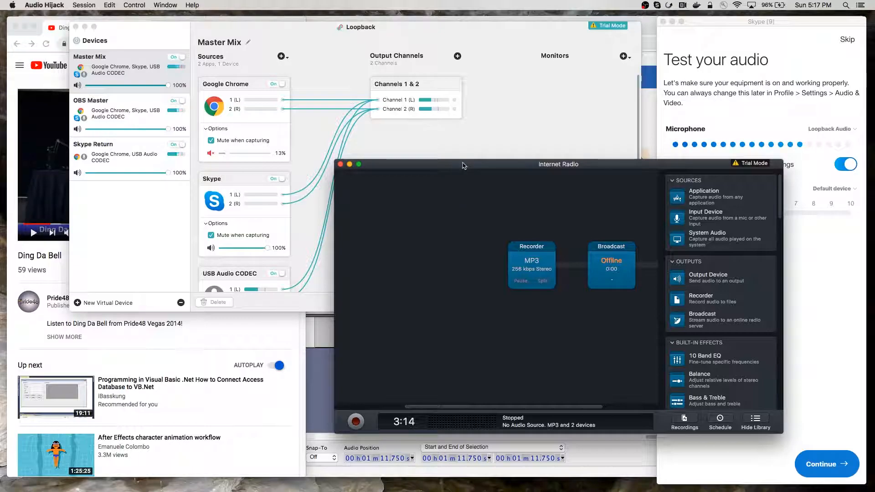
left_click_drag(463, 165, 430, 152)
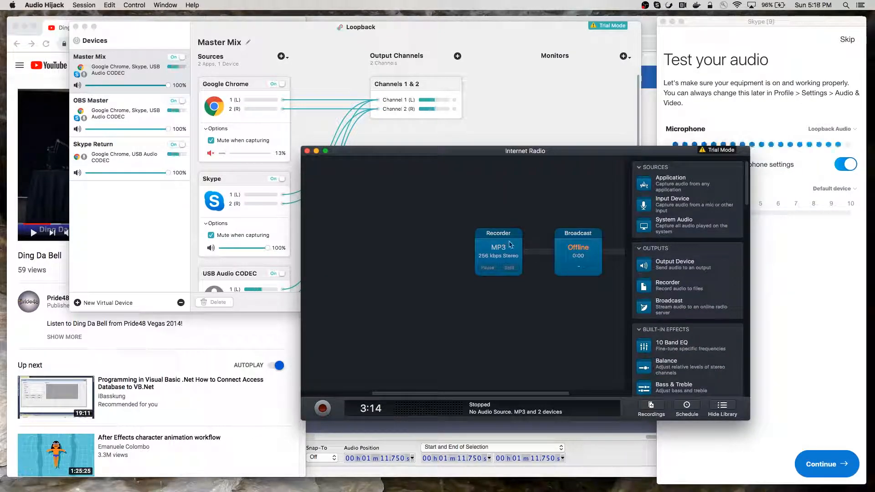
- Add an Input Device block ahead of the Recorder and set its audio device to Master Mix
left_click_drag(661, 203, 420, 261)
right_click(417, 250)
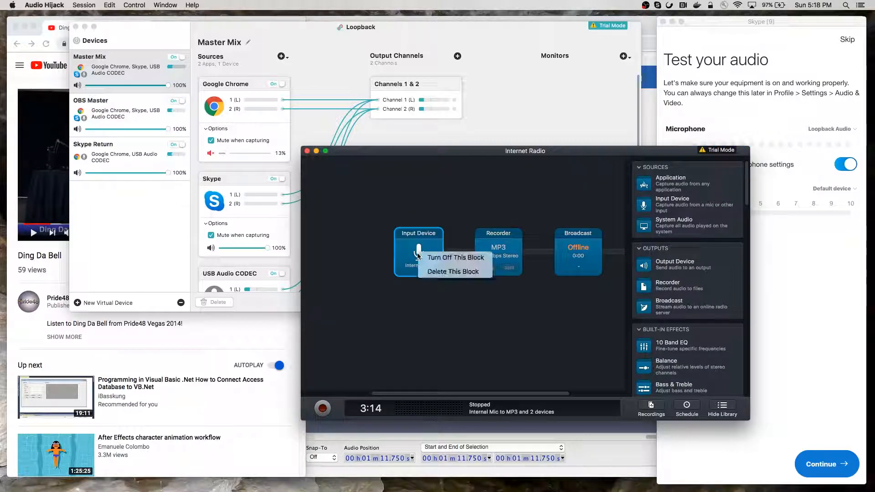
left_click(414, 237)
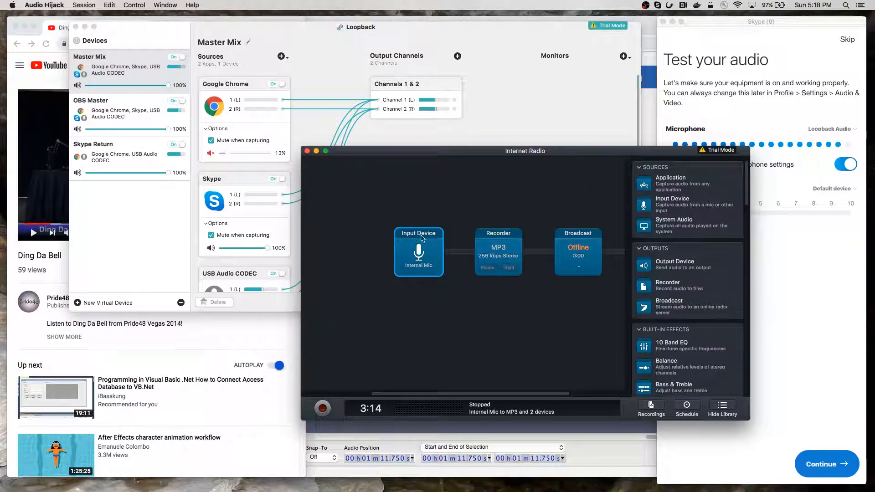
left_click(422, 238)
left_click(421, 318)
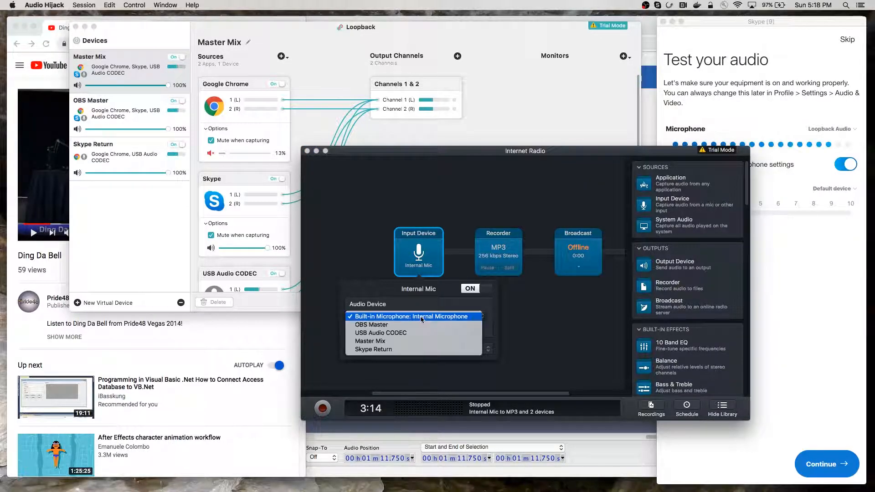
left_click(421, 341)
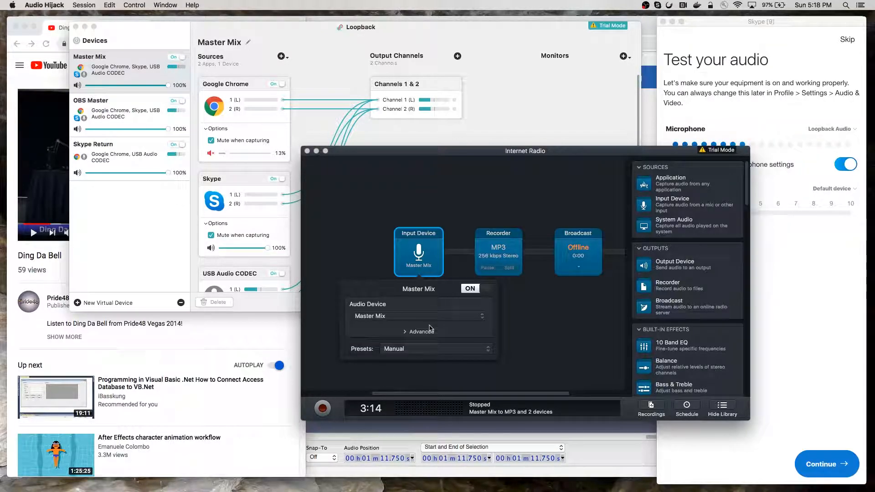
left_click(402, 275)
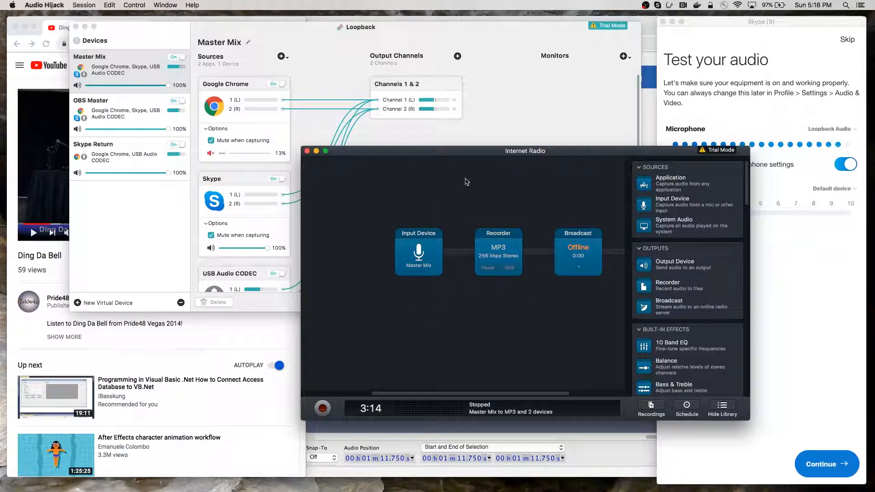
- Start broadcasting and recording the Internet Radio session, and move its window to uncover Loopback's devices and Skype's meter
left_click_drag(490, 156, 444, 155)
left_click(276, 407)
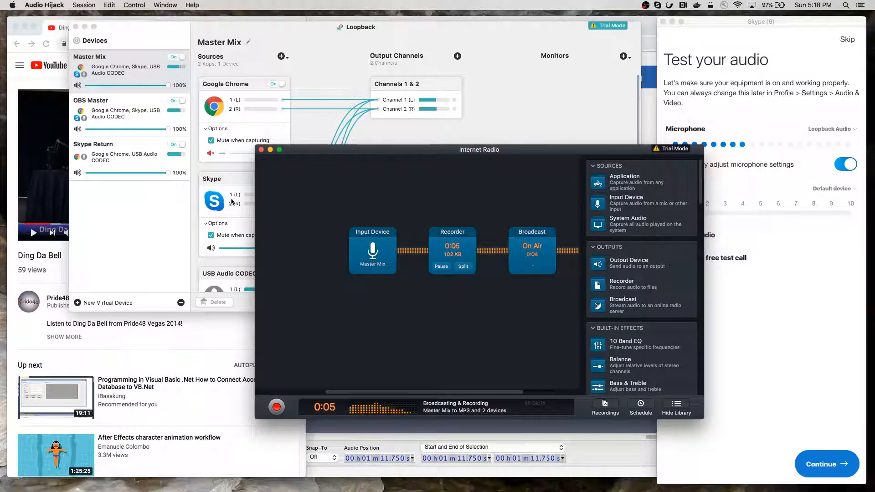
left_click_drag(349, 157, 326, 188)
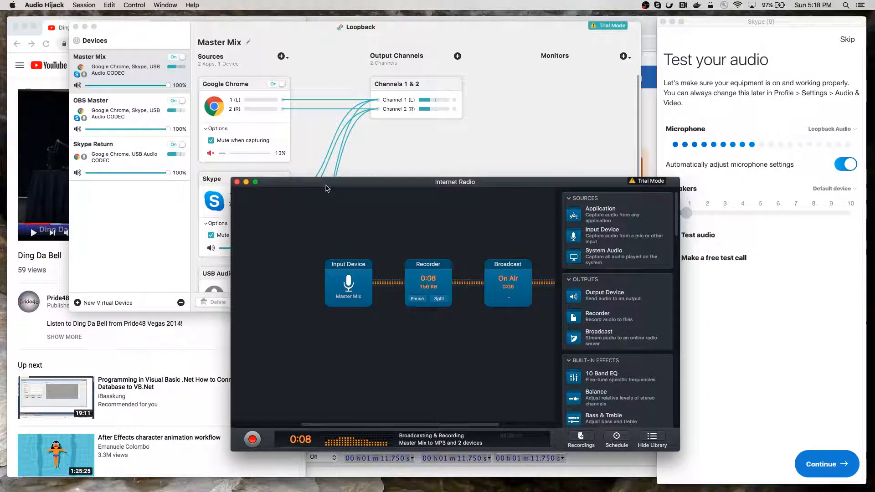
- Mute the Google Chrome and Skype sources of OBS Master, and play Skype's test audio to check the Skype source's levels
left_click(116, 112)
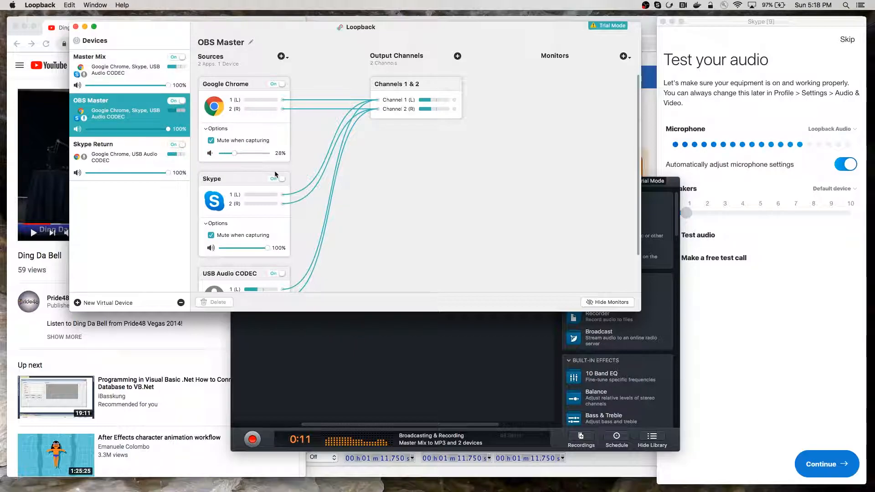
left_click(210, 154)
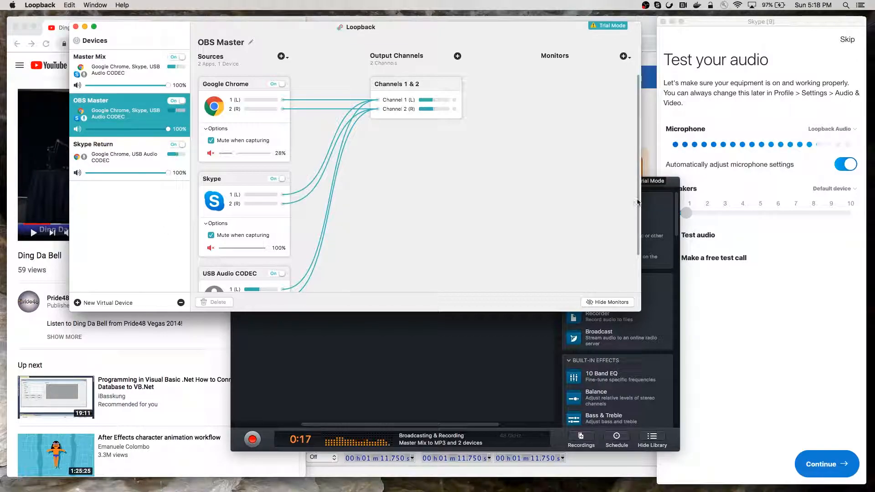
left_click(744, 31)
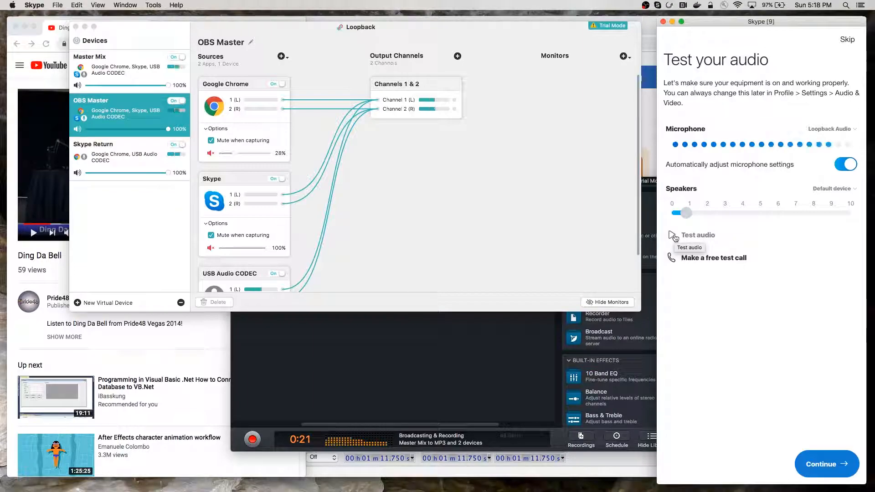
left_click(674, 237)
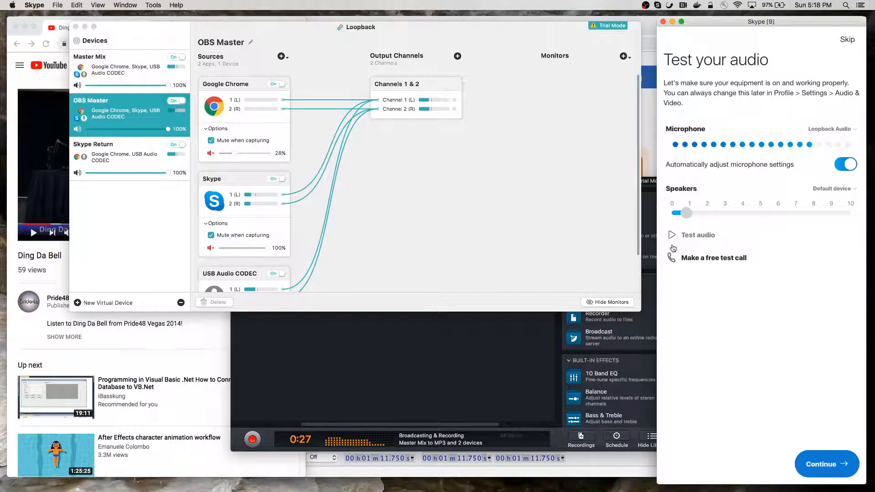
- Show Master Mix in Loopback, shift the running Internet Radio session's window away from its sources, and bring Loopback to the front
left_click(124, 76)
left_click(277, 355)
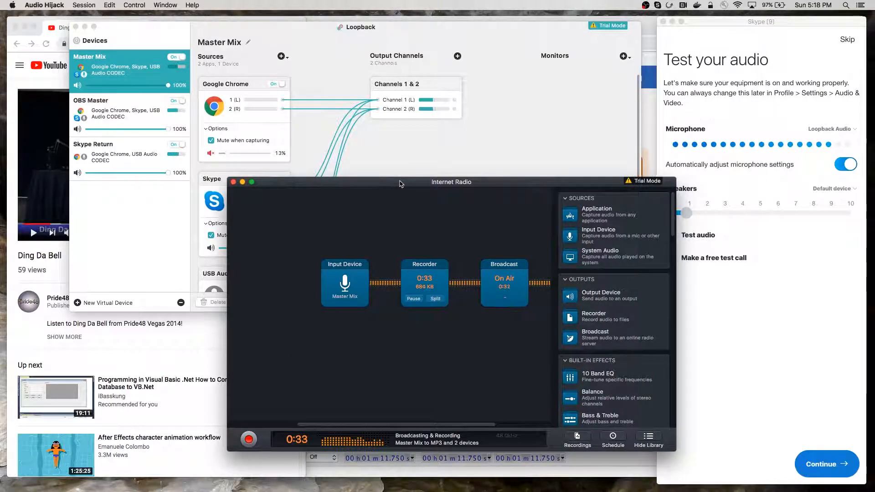
left_click_drag(398, 182, 382, 159)
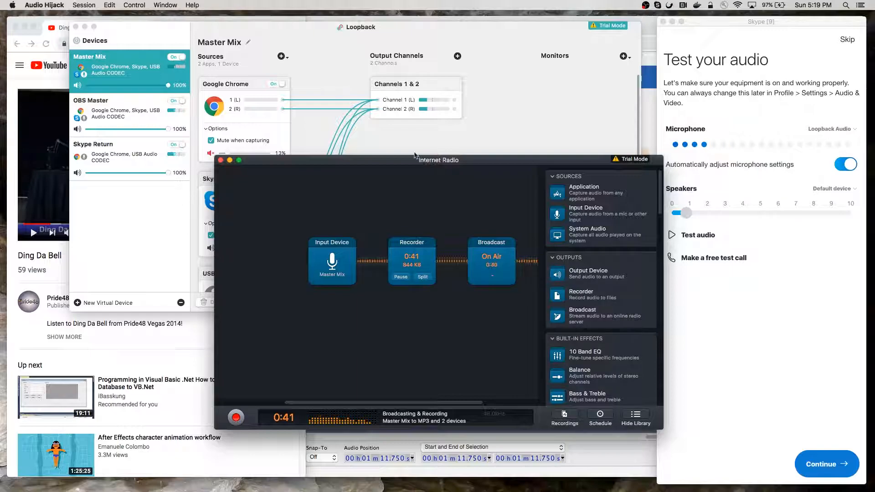
left_click_drag(419, 162, 567, 178)
left_click(384, 76)
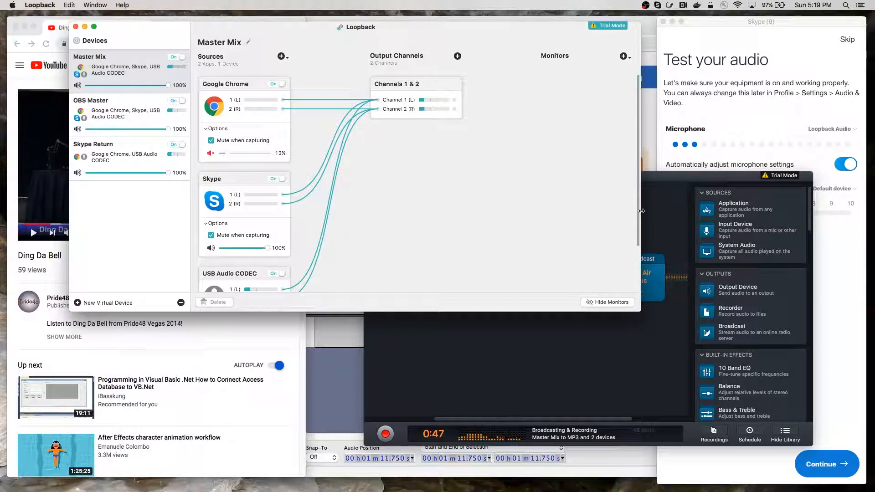
- Play Skype's test audio to check the Skype source's levels in Master Mix, keeping the Internet Radio window clear of both
scroll(378, 276, "down", 3)
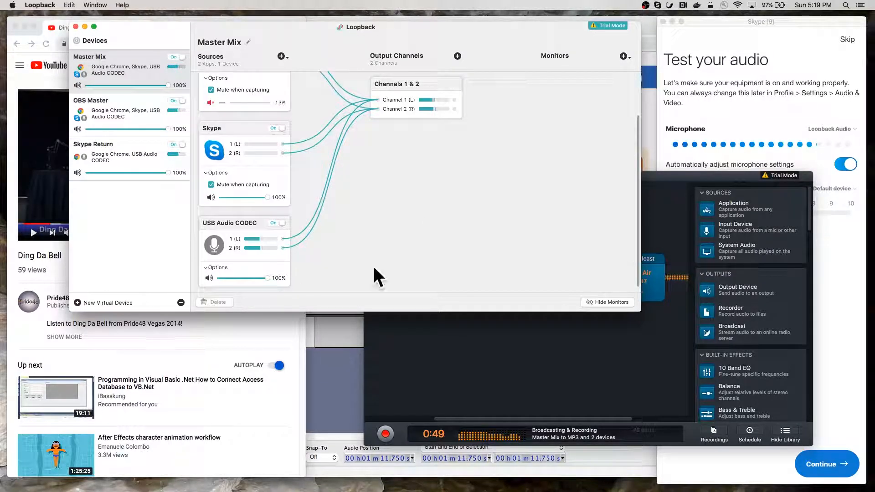
left_click_drag(659, 179, 636, 177)
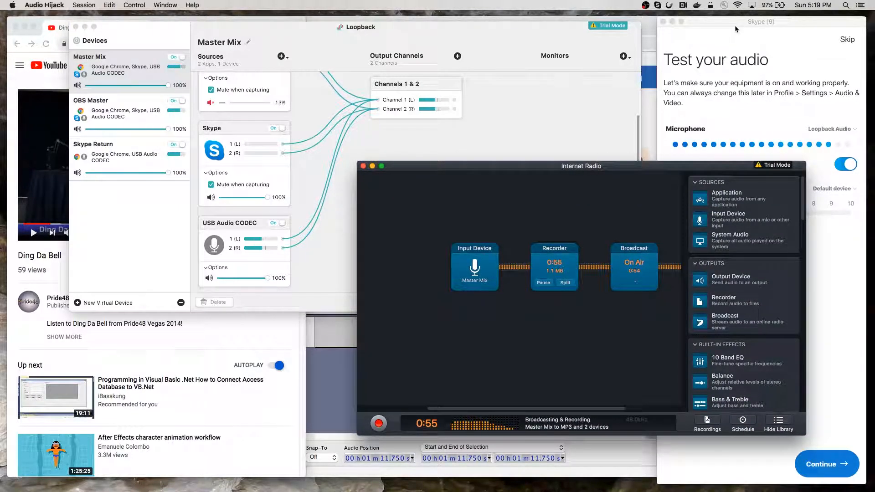
left_click(695, 95)
left_click(678, 236)
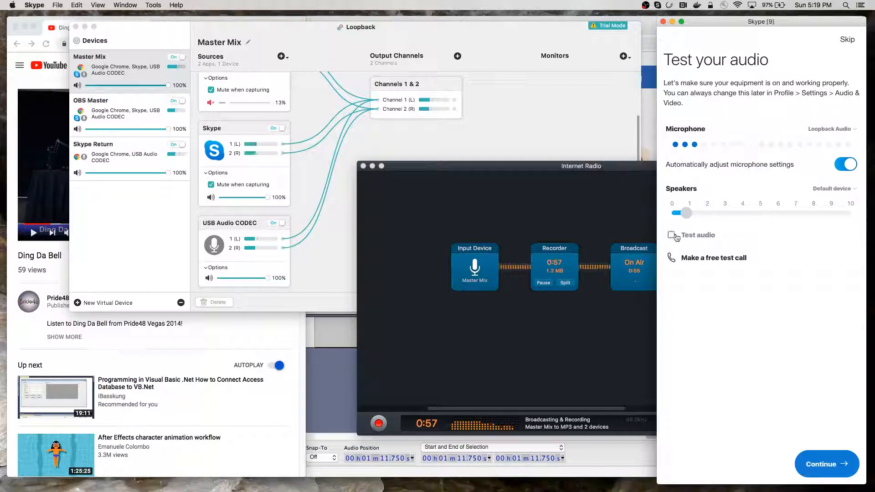
left_click_drag(568, 173, 531, 160)
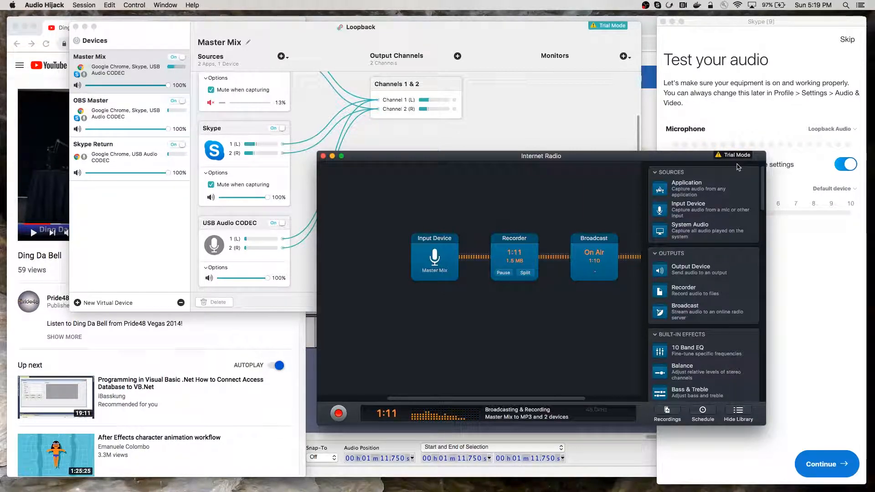
left_click(709, 214)
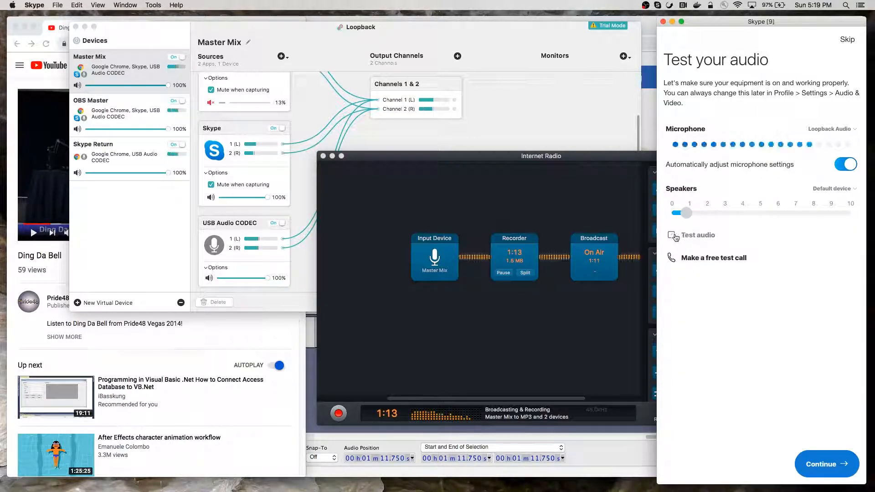
- Play the YouTube video, then unmute Master Mix's Google Chrome source in Loopback and set its volume to 49%
left_click(34, 233)
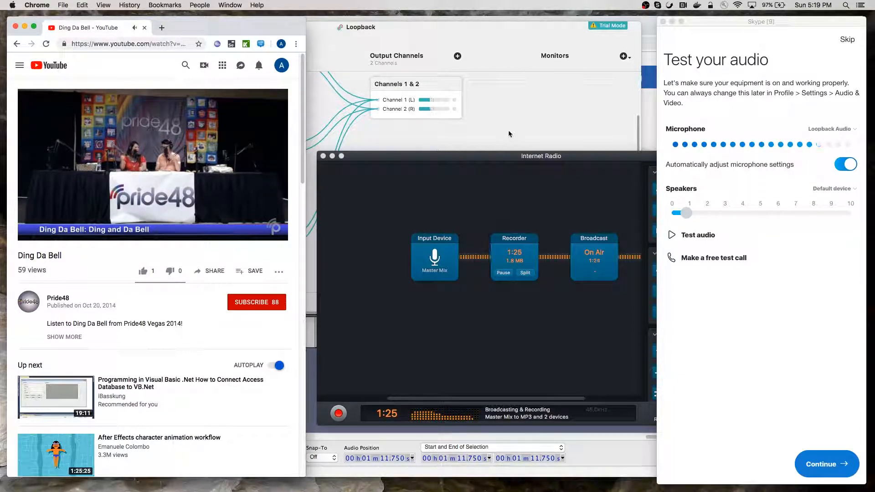
left_click(517, 117)
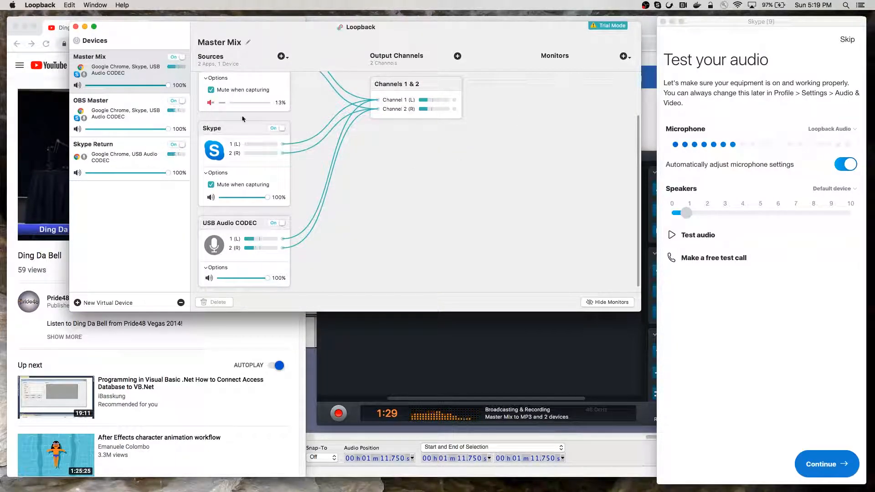
scroll(255, 116, "down", 1)
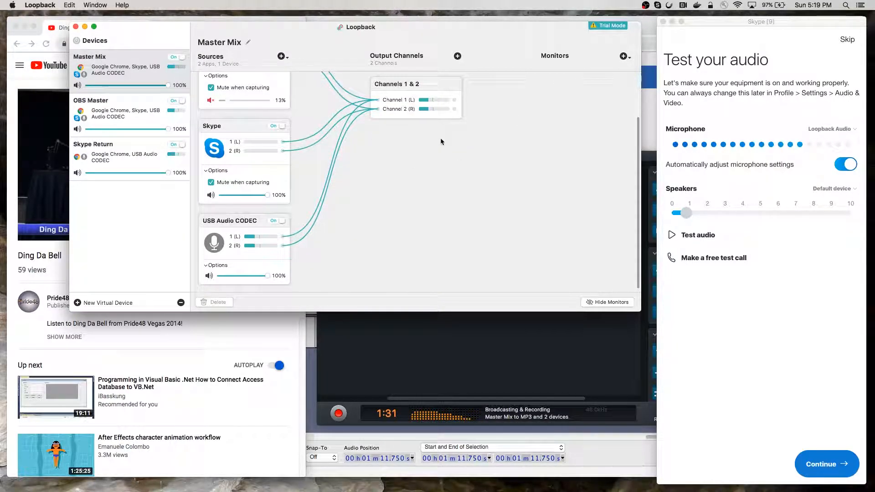
left_click_drag(638, 188, 639, 143)
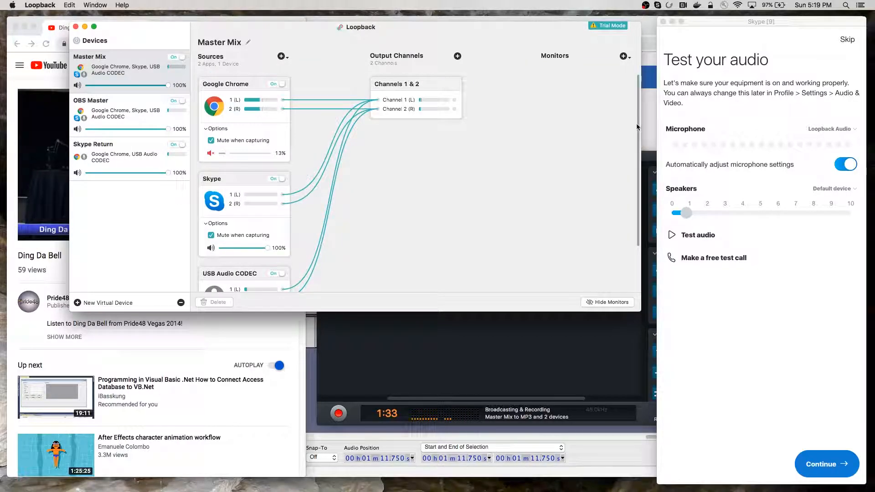
left_click(134, 67)
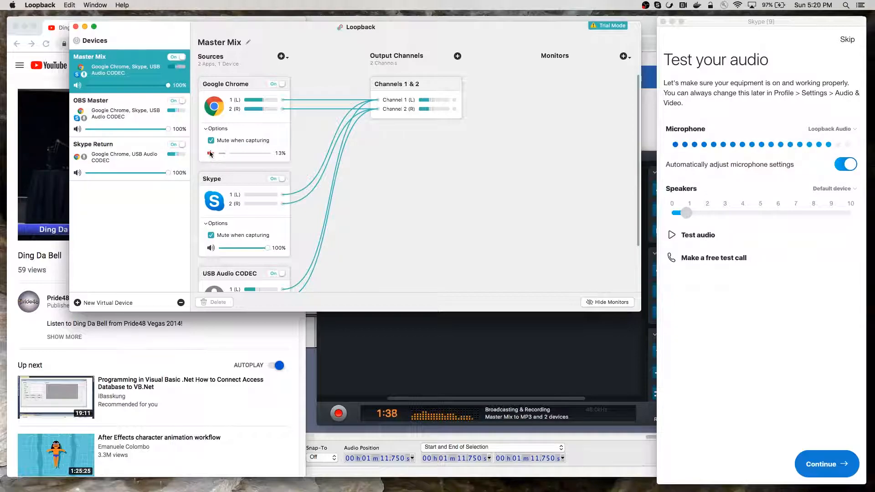
left_click_drag(226, 156, 244, 155)
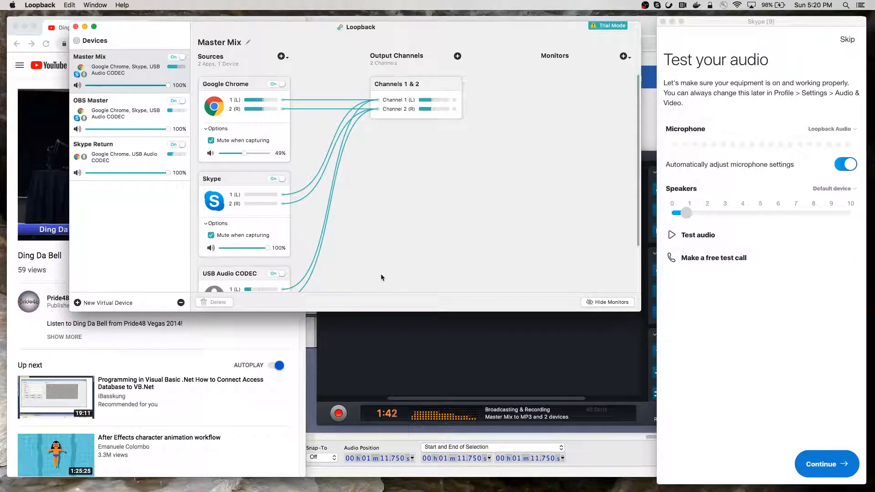
- Bring the Internet Radio session forward to check its levels, pause the YouTube video, and return to Loopback
left_click(403, 332)
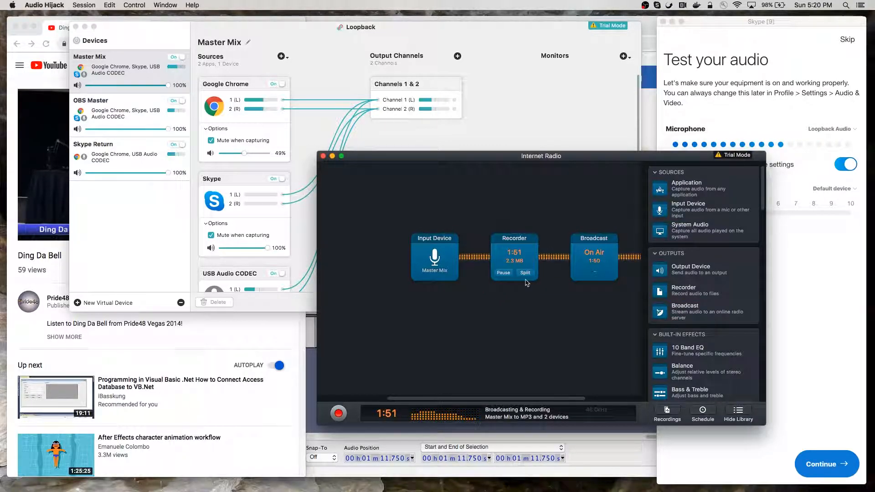
left_click_drag(542, 158, 531, 133)
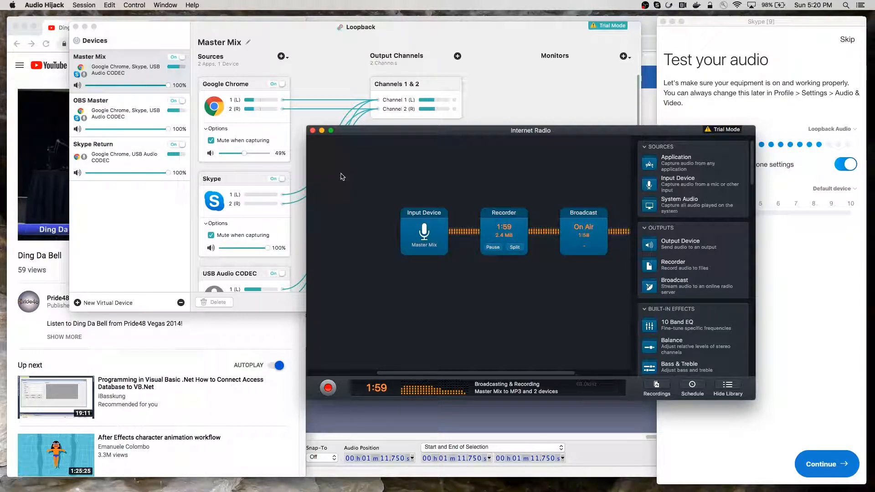
left_click(59, 169)
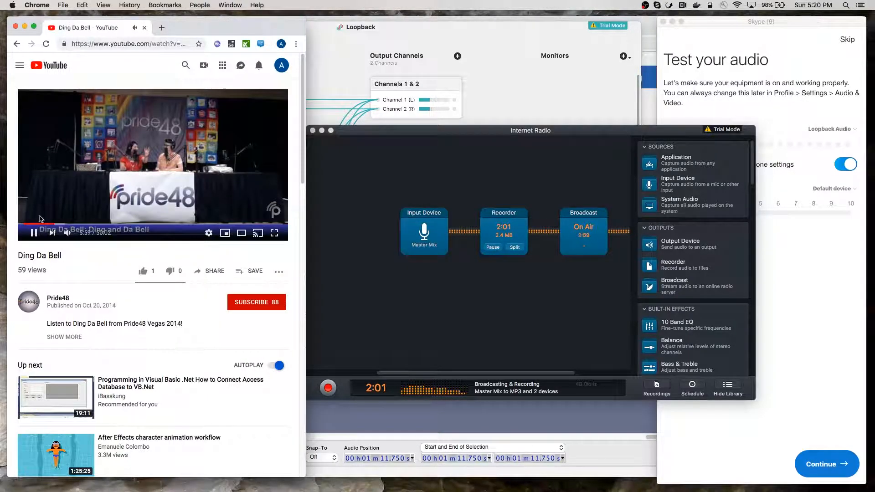
left_click(34, 234)
left_click(460, 137)
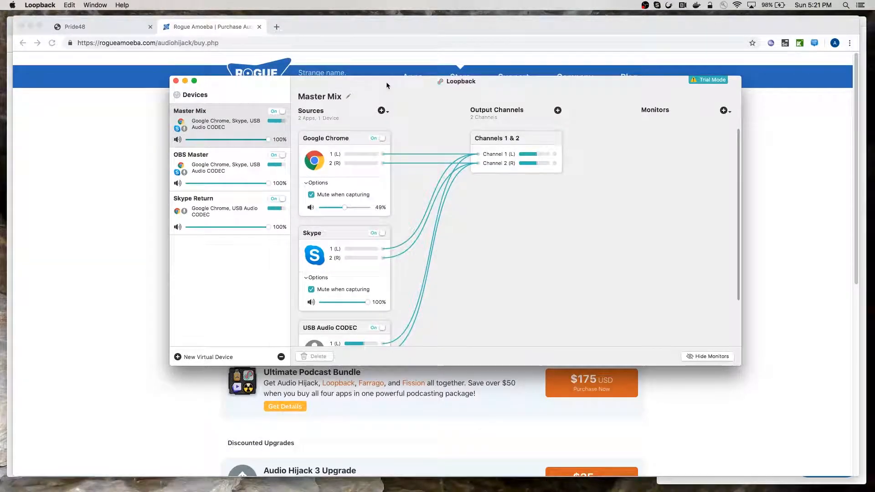
- Bring up Skype's audio test window and move Loopback's window beside it
left_click_drag(386, 84, 368, 73)
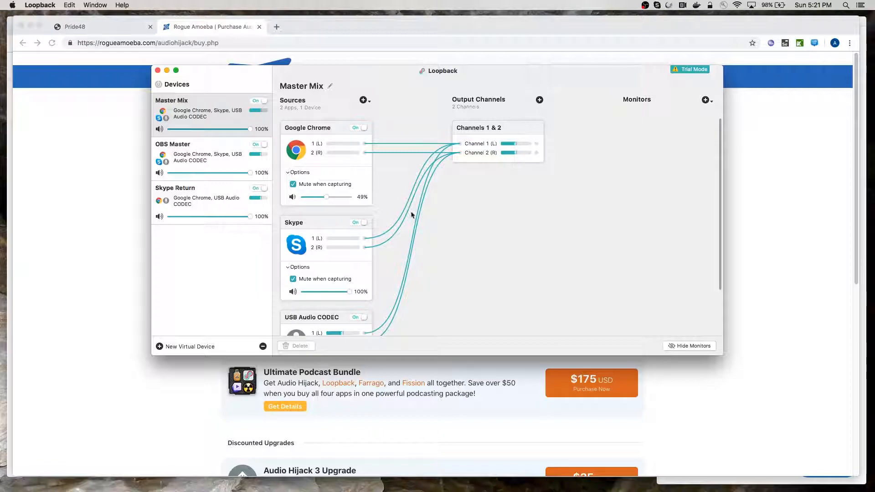
mouse_move(474, 487)
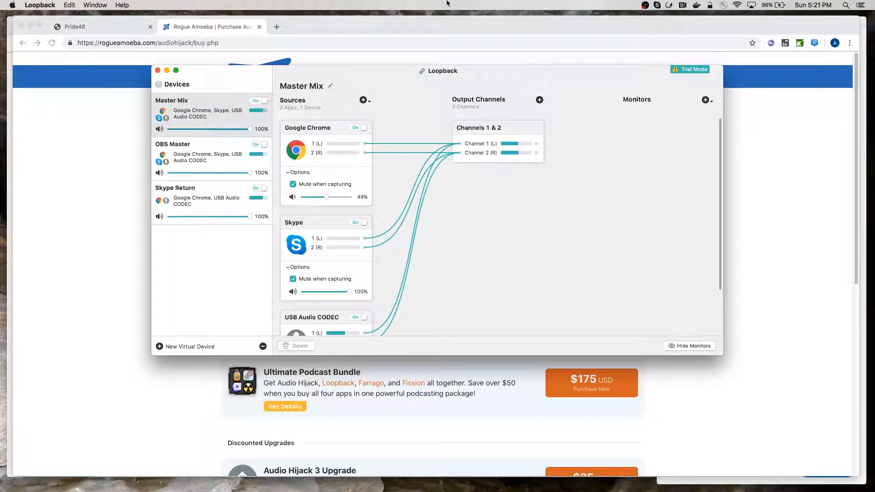
left_click_drag(395, 78, 371, 52)
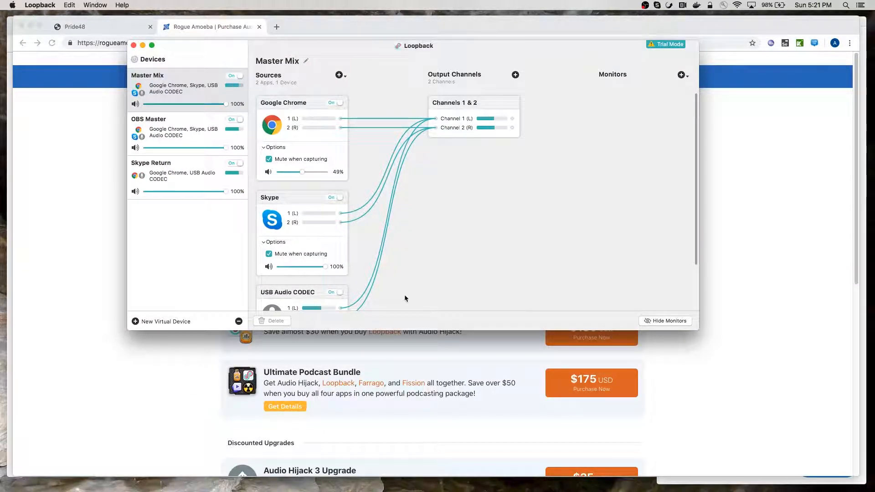
mouse_move(416, 476)
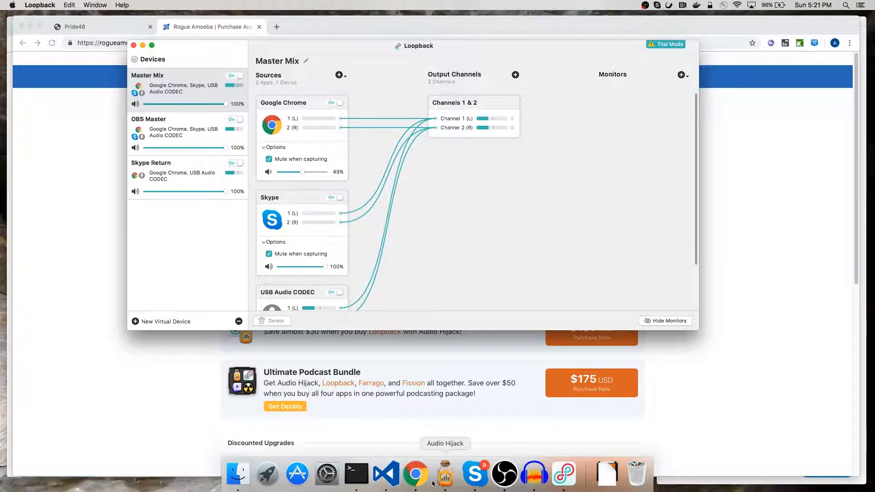
left_click(473, 476)
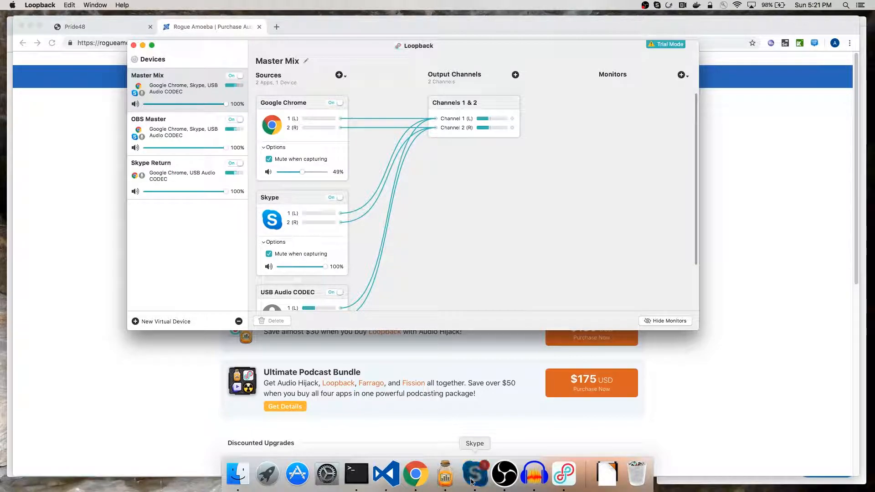
left_click_drag(378, 45, 321, 28)
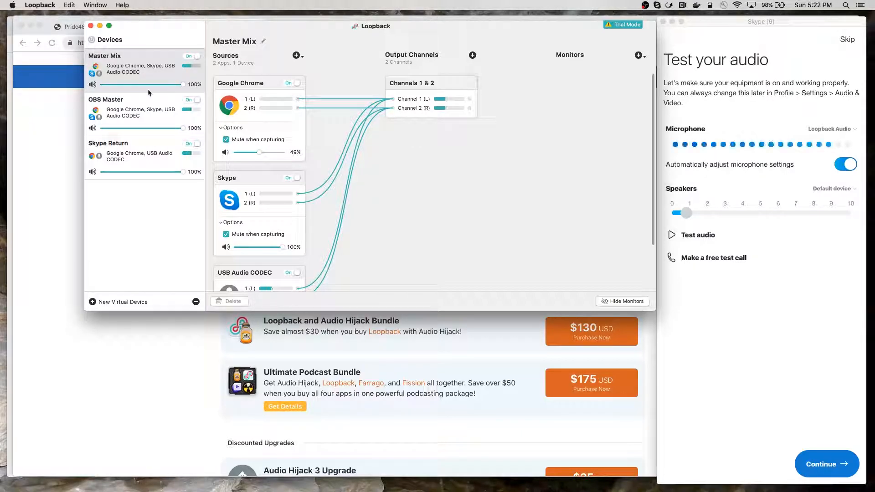
- Unmute the Google Chrome source of Skype Return and shift Loopback's window further from Skype
left_click(135, 156)
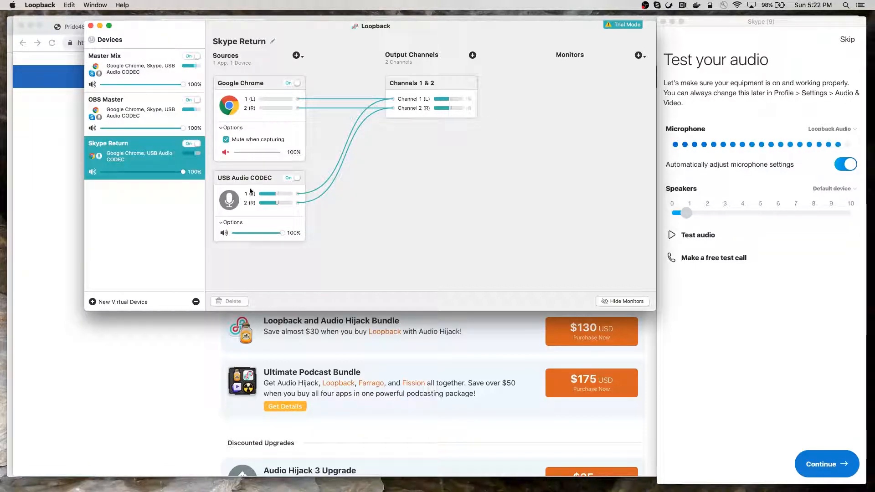
left_click(224, 153)
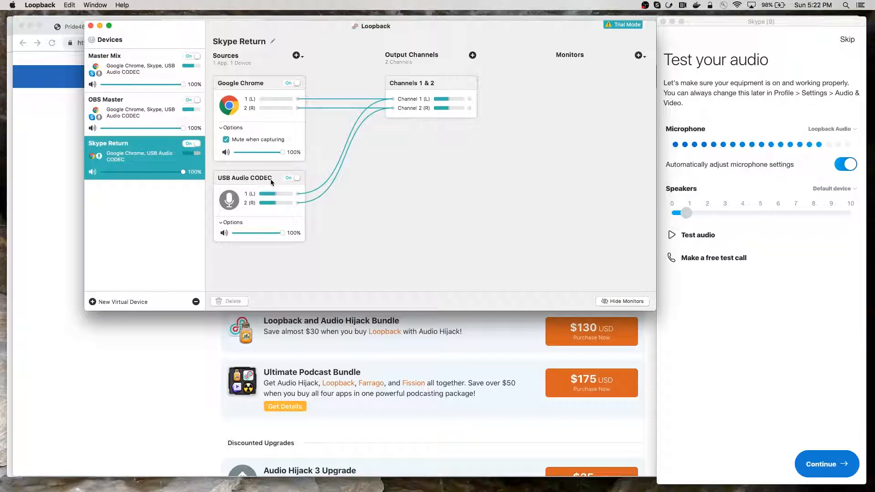
left_click(418, 53)
left_click_drag(416, 23, 397, 19)
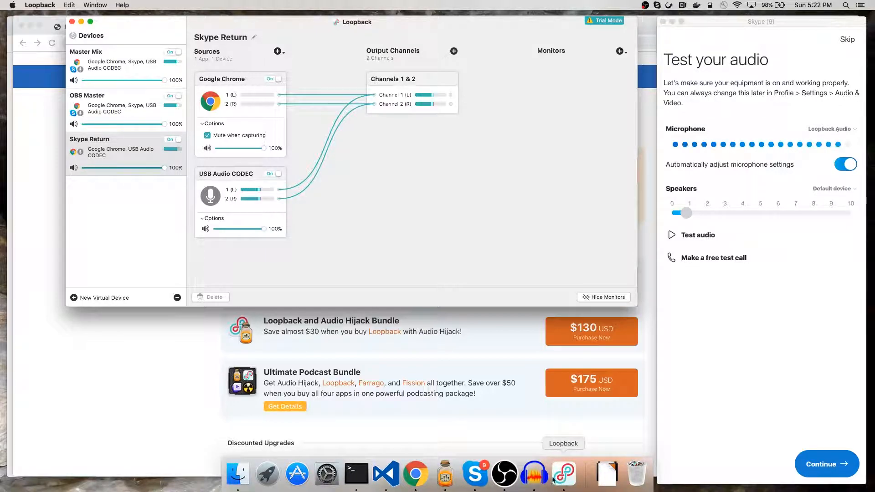
- Switch to Audio Hijack, move the Internet Radio window off Loopback's sources, and check the Input Device block's audio device
left_click(449, 476)
left_click_drag(463, 87, 542, 168)
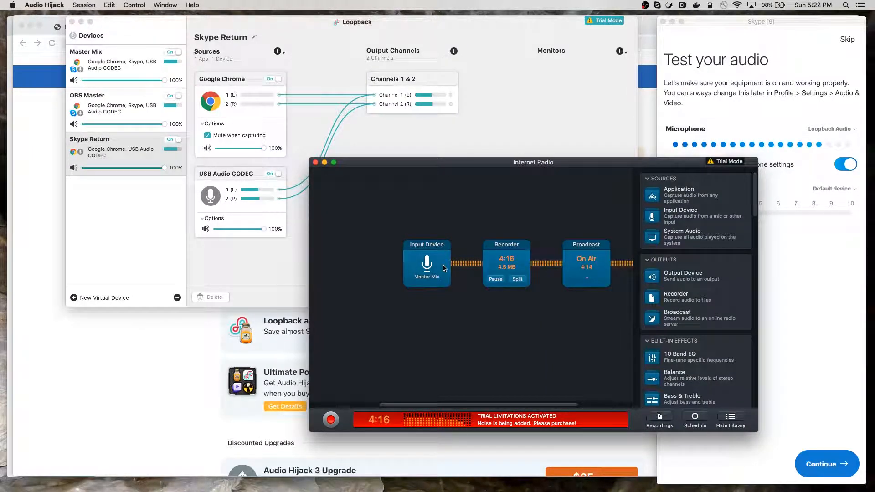
left_click(427, 262)
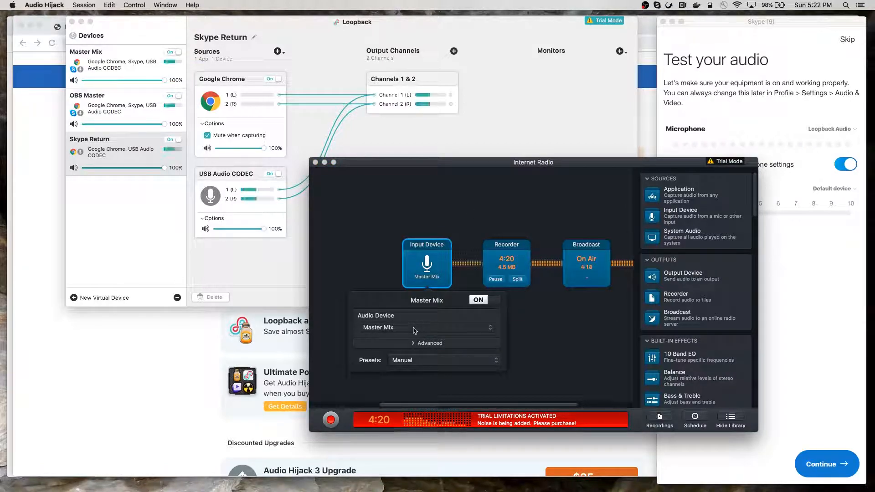
left_click(381, 269)
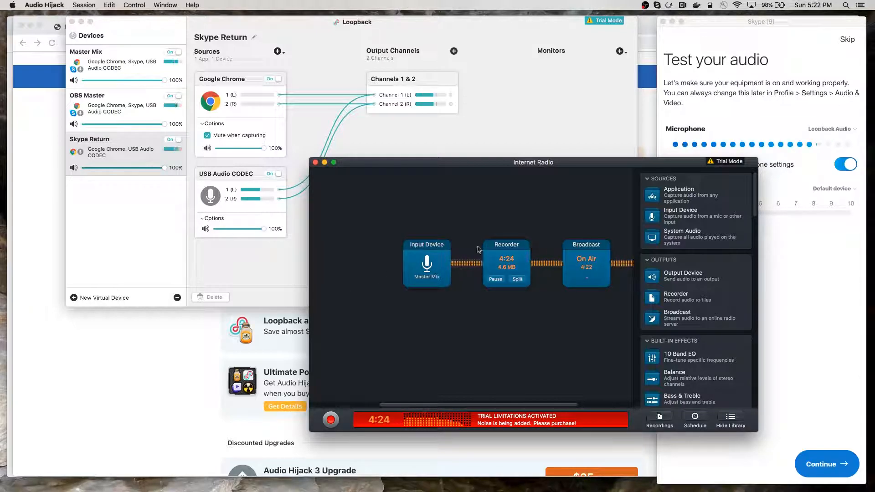
- Show Master Mix in Loopback, and move the Internet Radio session's window clear of Skype's audio test
left_click(110, 64)
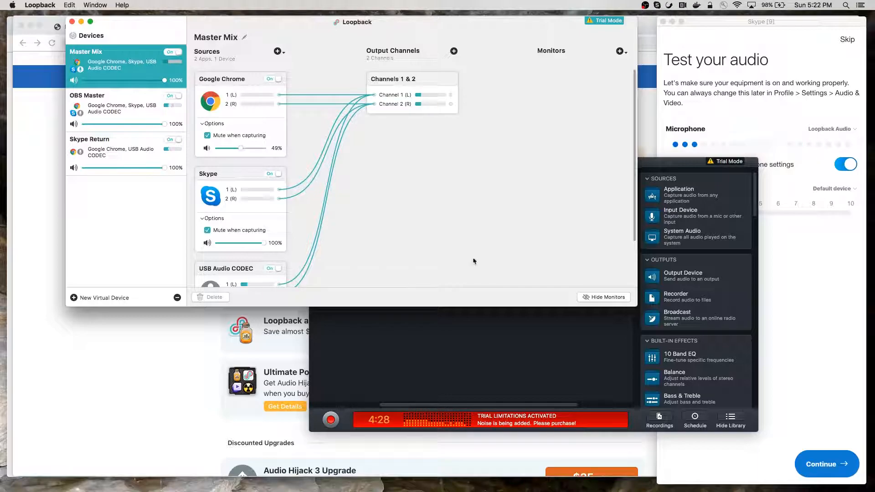
left_click(447, 354)
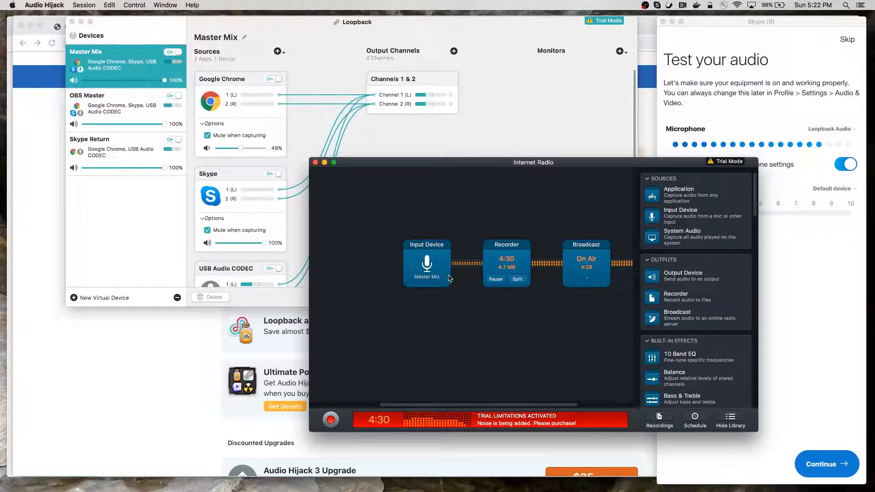
left_click_drag(500, 163, 380, 147)
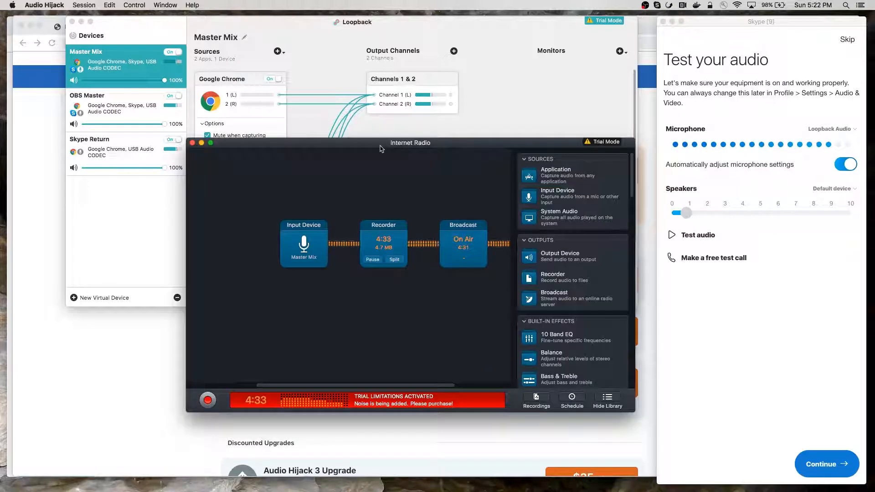
- Review Skype's available microphones and keep Loopback Audio selected
left_click(722, 53)
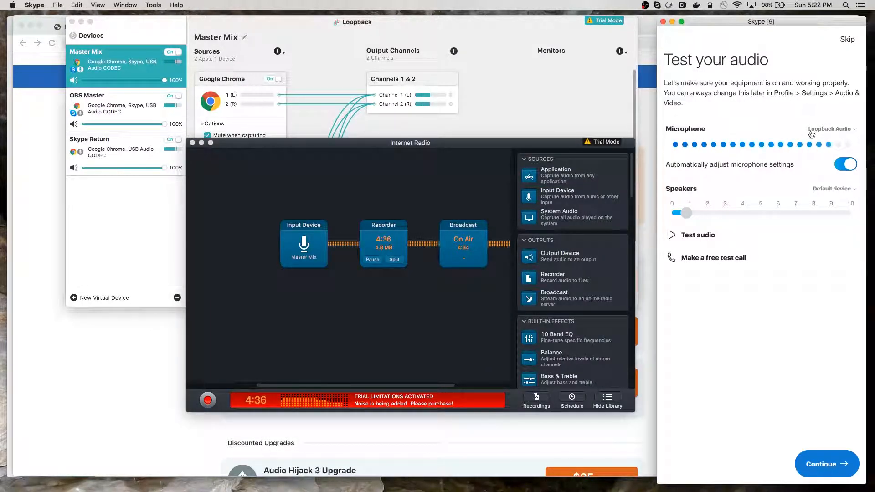
left_click(822, 132)
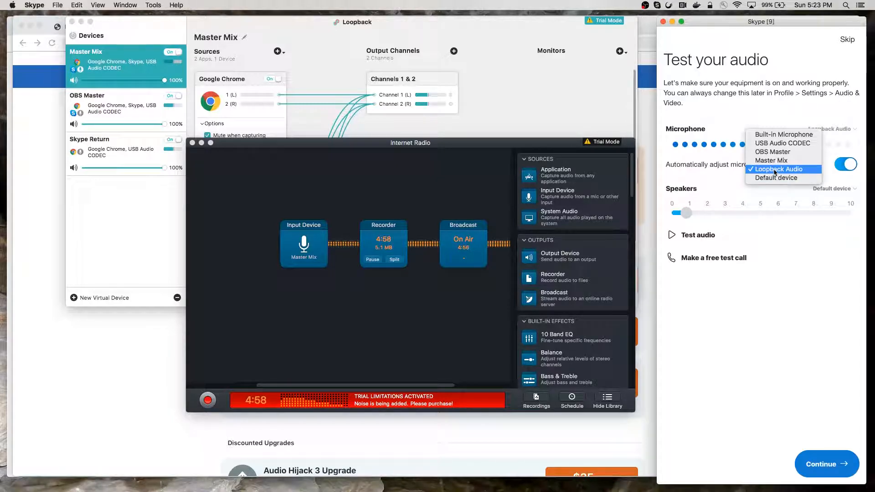
left_click(778, 169)
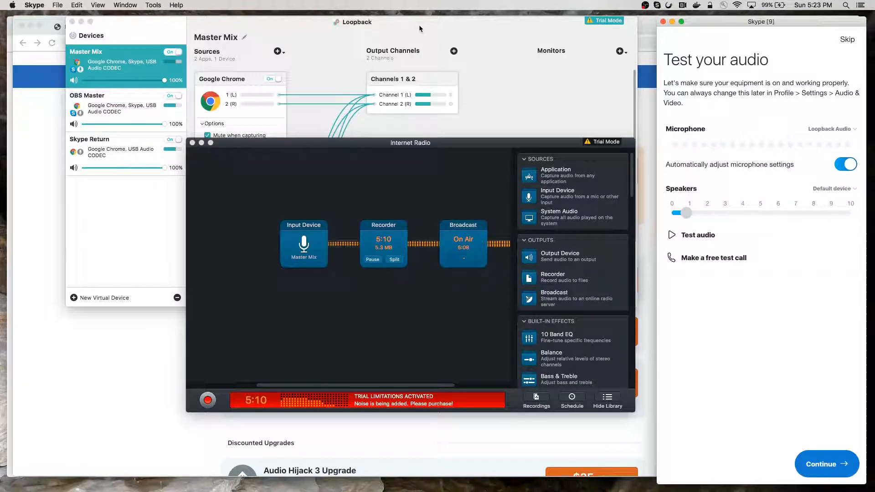
- Review the sources of Master Mix and Skype Return in Loopback against the running Internet Radio session
left_click(441, 26)
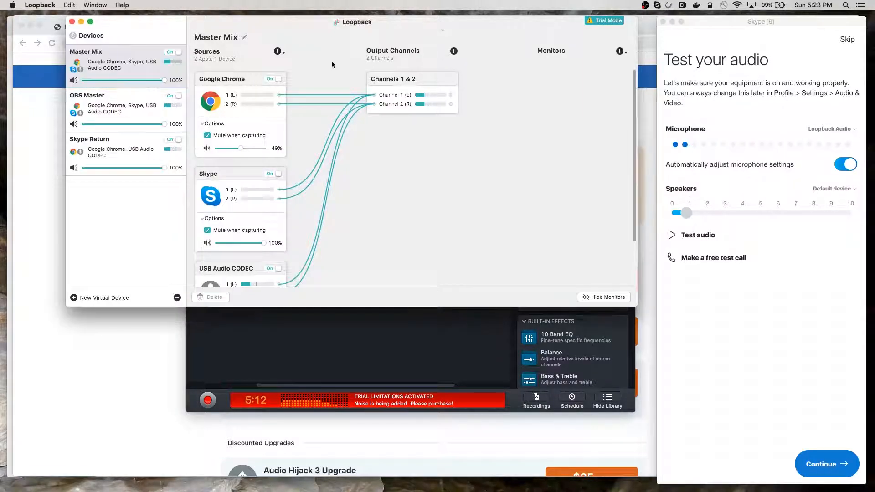
left_click(141, 63)
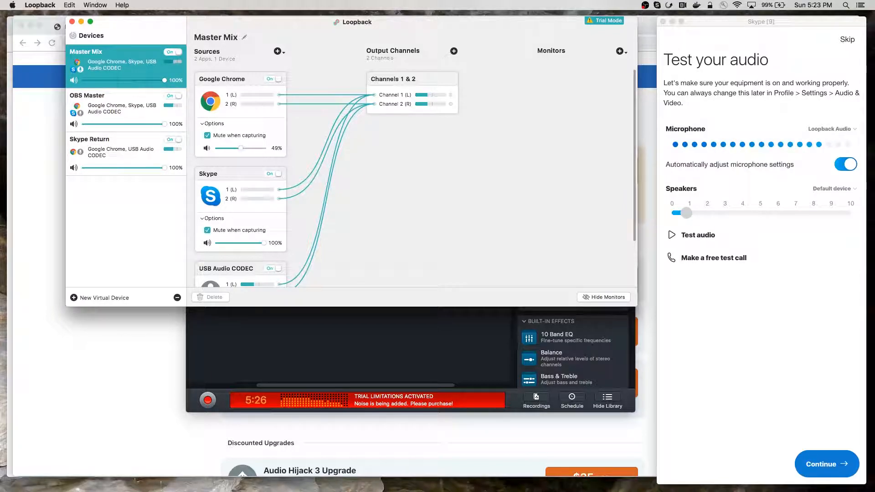
left_click(104, 158)
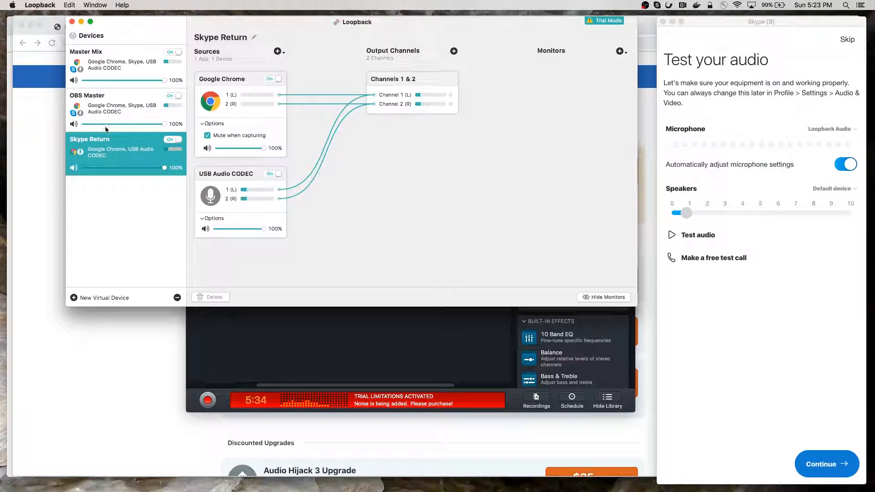
left_click(229, 364)
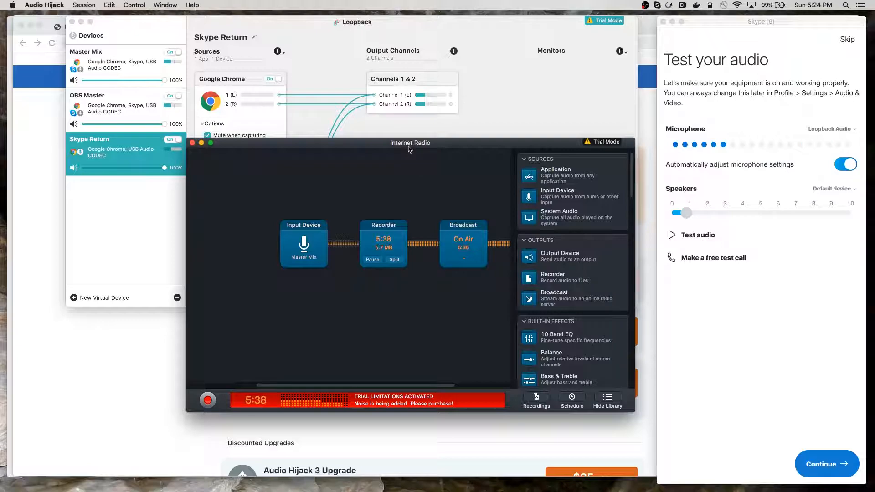
left_click(139, 84)
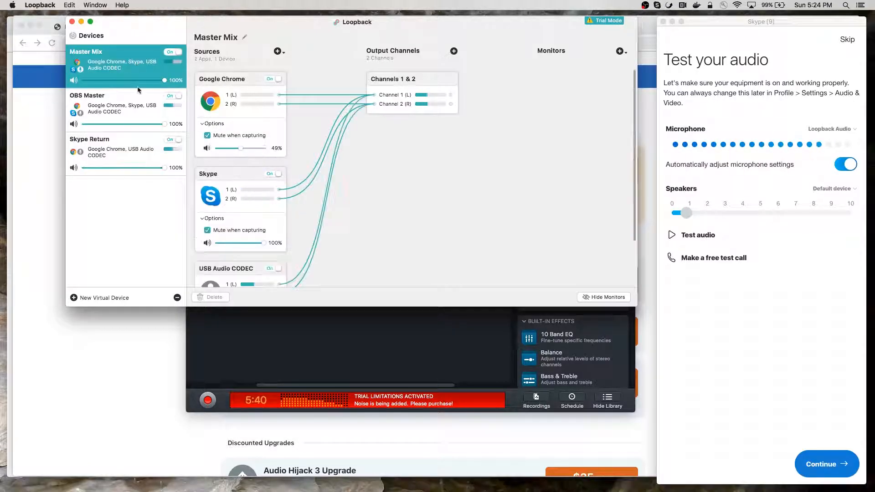